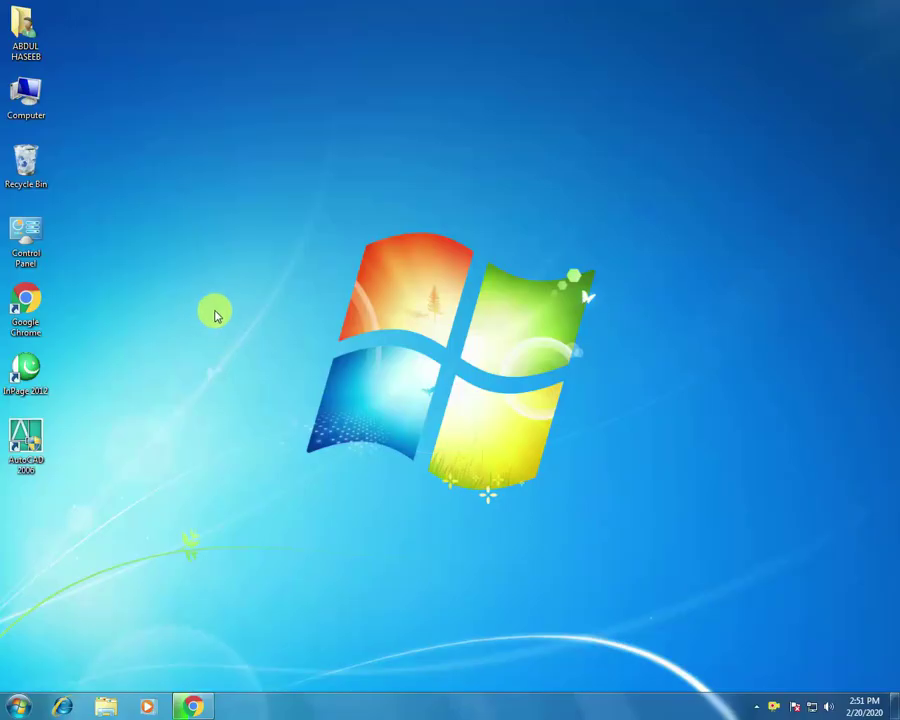
Refresh the desktop repeatedly from its right-click menu
right_click(215, 313)
click(262, 349)
right_click(204, 306)
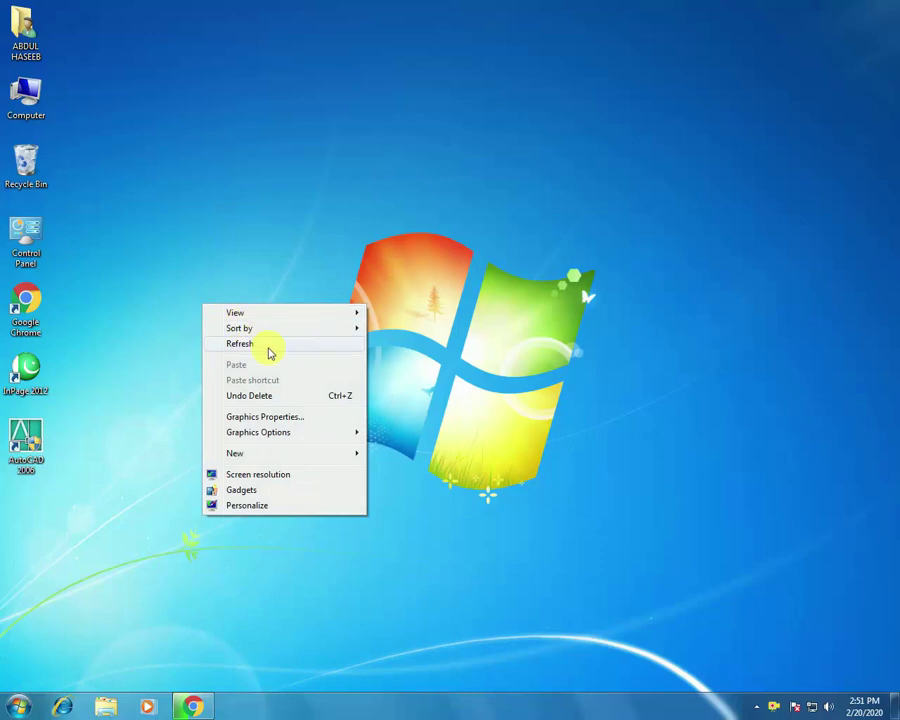
click(268, 352)
right_click(198, 286)
click(252, 330)
right_click(196, 289)
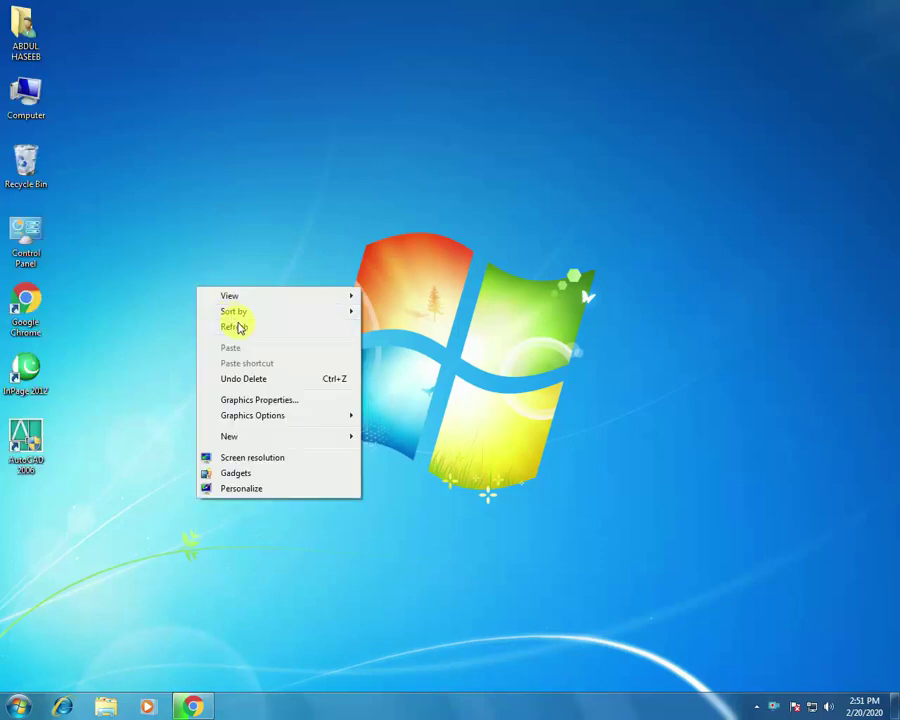
click(238, 326)
right_click(195, 279)
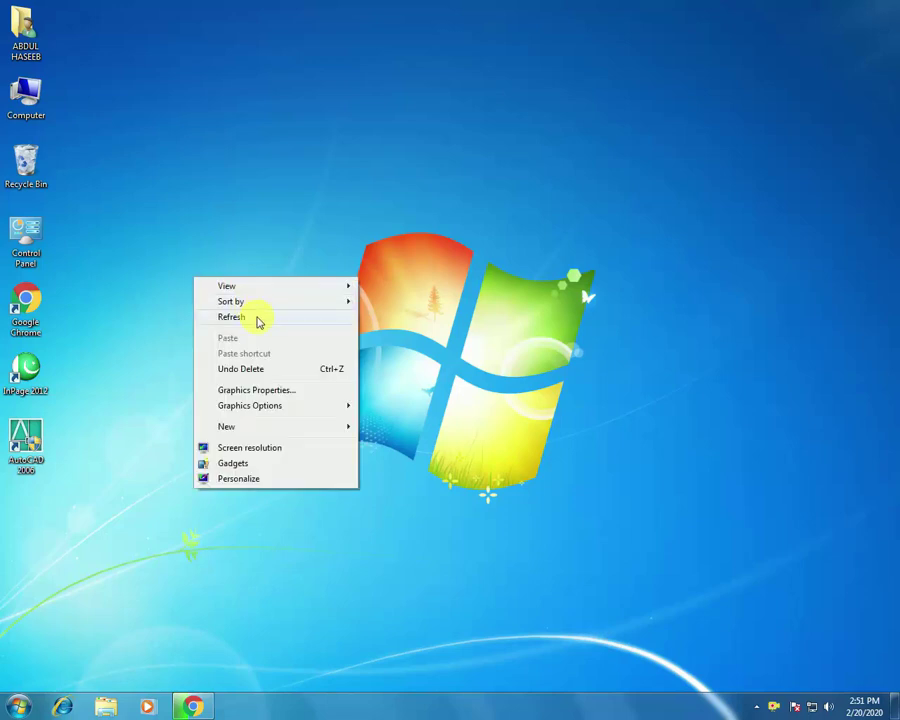
click(258, 321)
right_click(198, 294)
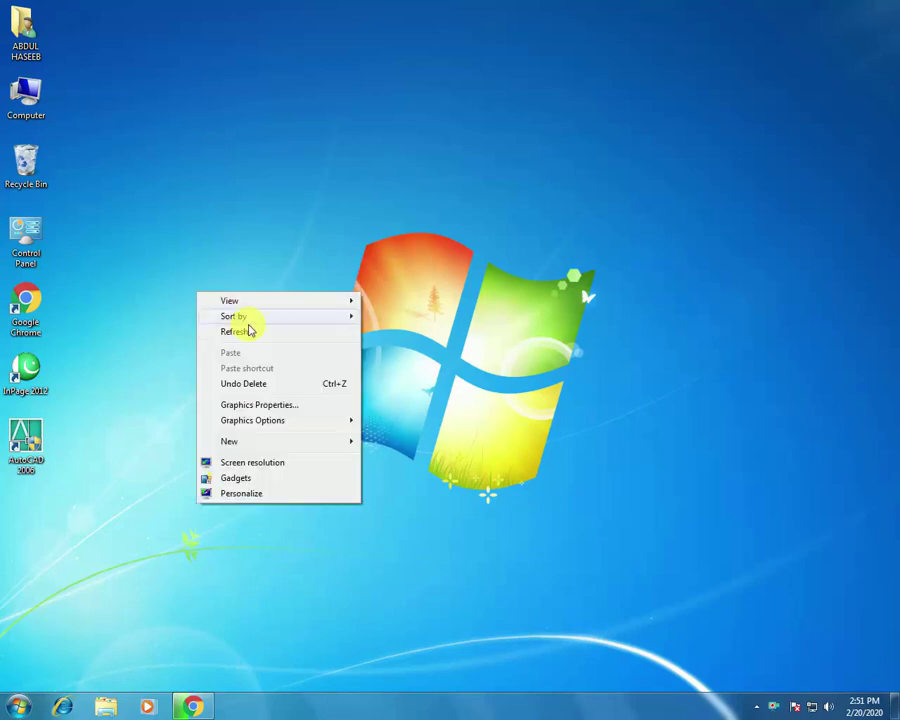
click(254, 331)
right_click(198, 302)
click(241, 337)
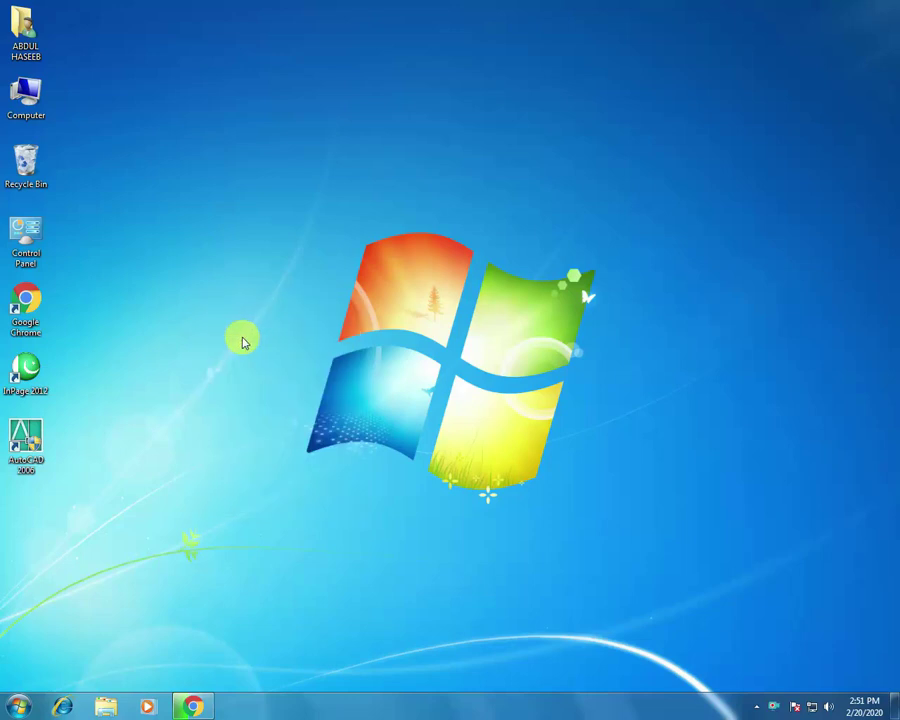
right_click(210, 316)
click(259, 356)
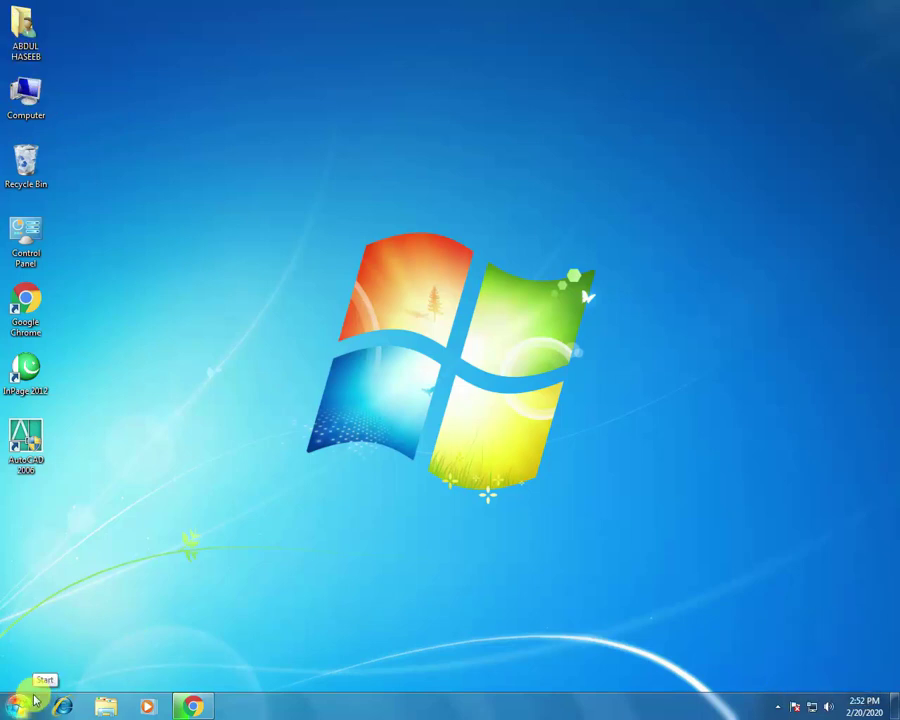
Launch PowerPoint 2007 through a Start-menu search for 'powerpoin', then close it again
click(35, 701)
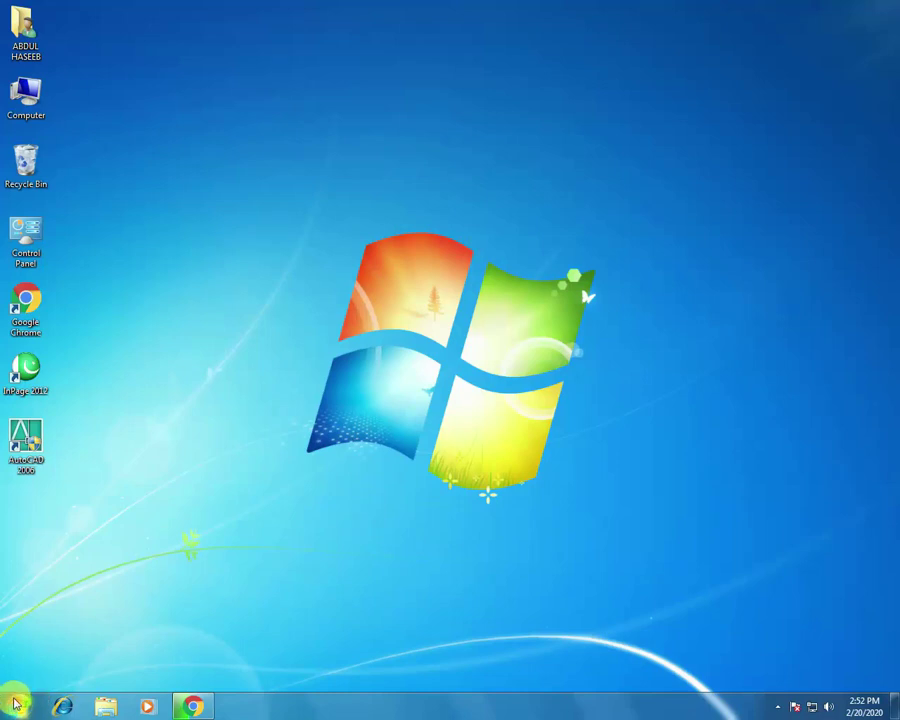
click(24, 706)
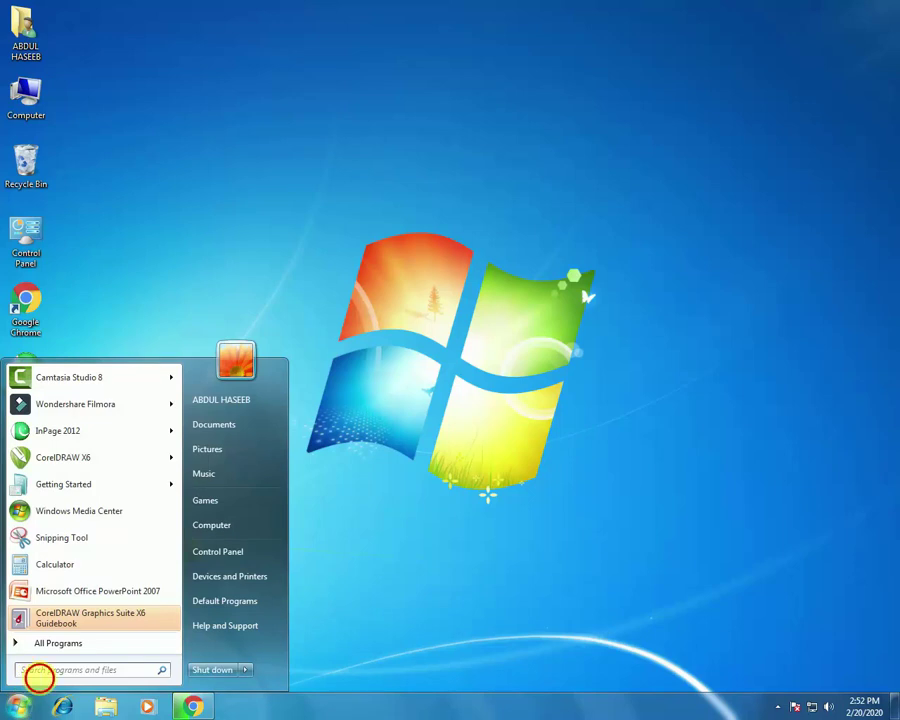
click(36, 672)
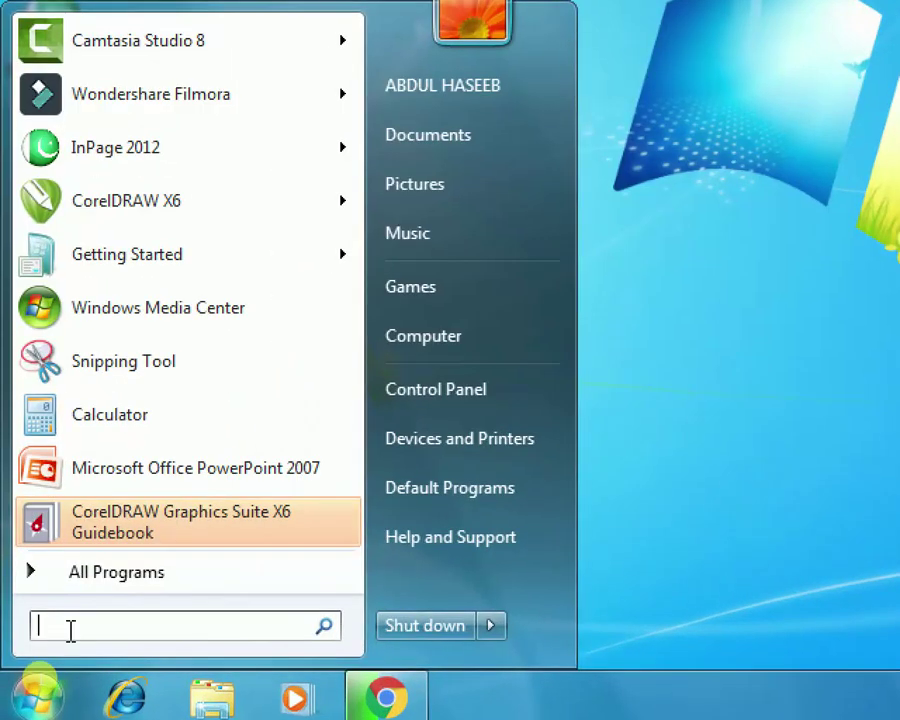
text(power)
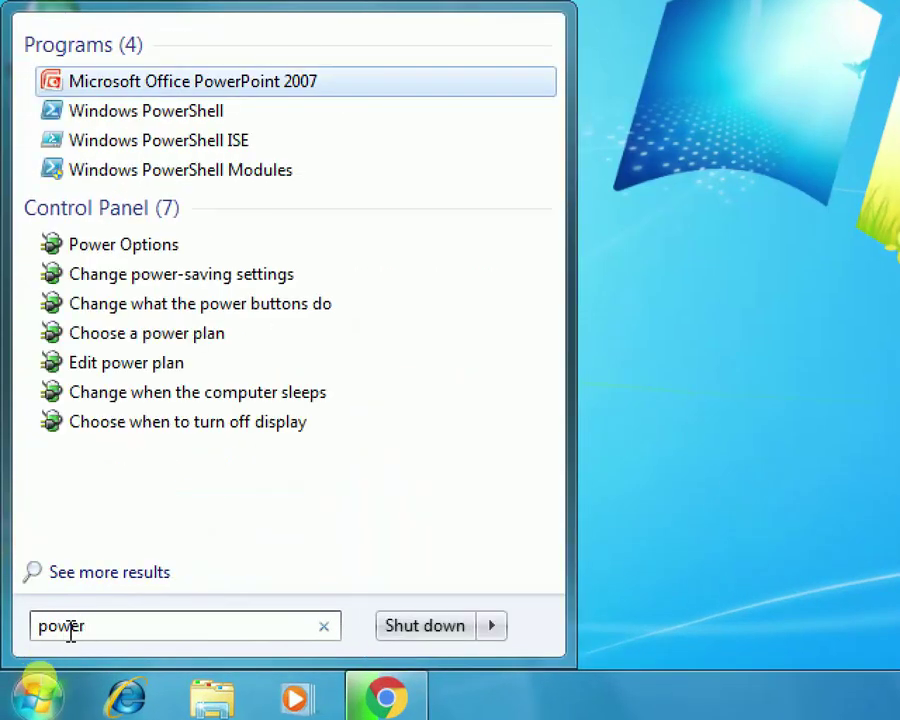
text(point)
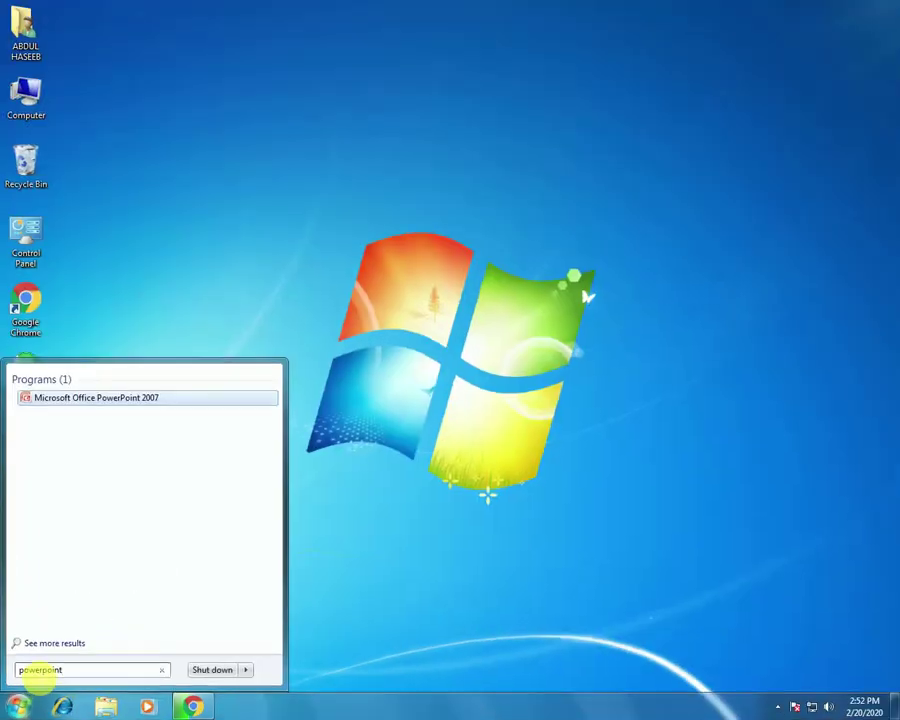
click(18, 705)
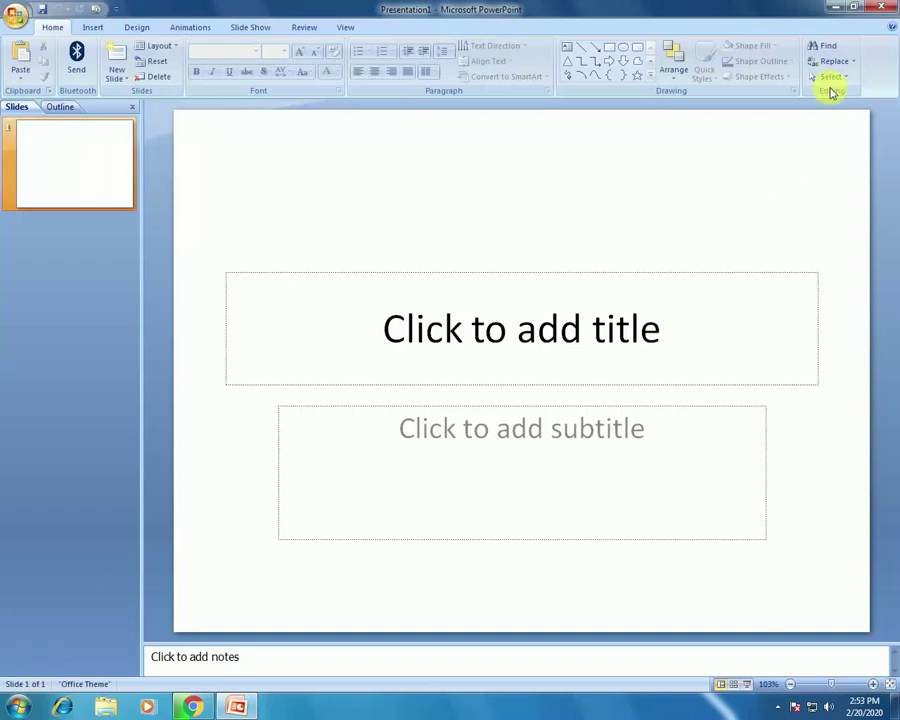
click(881, 7)
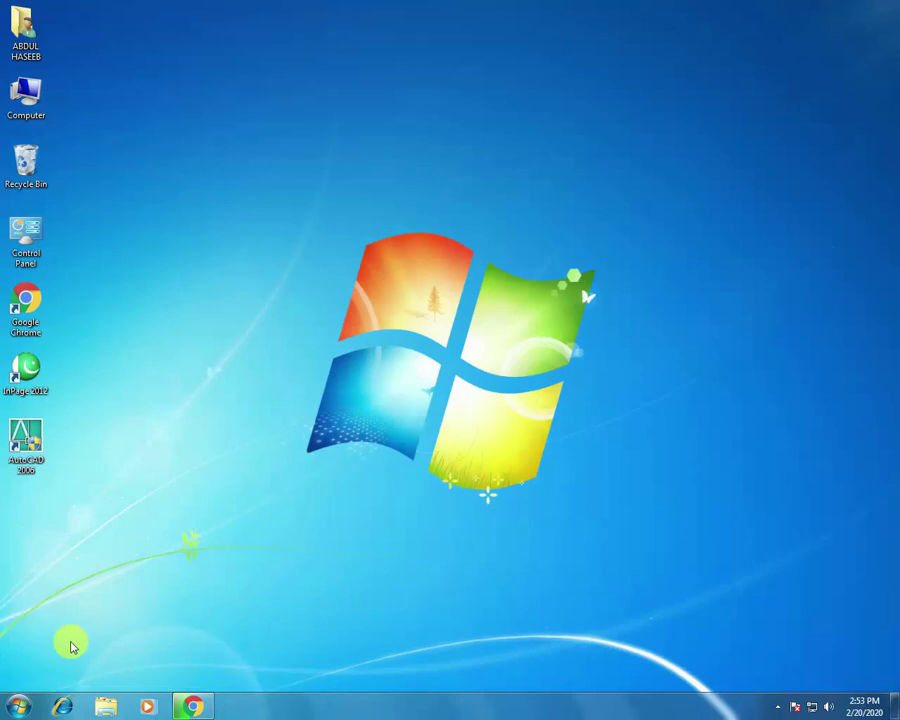
Launch Microsoft Office PowerPoint 2007 from All Programs > Microsoft Office
click(20, 707)
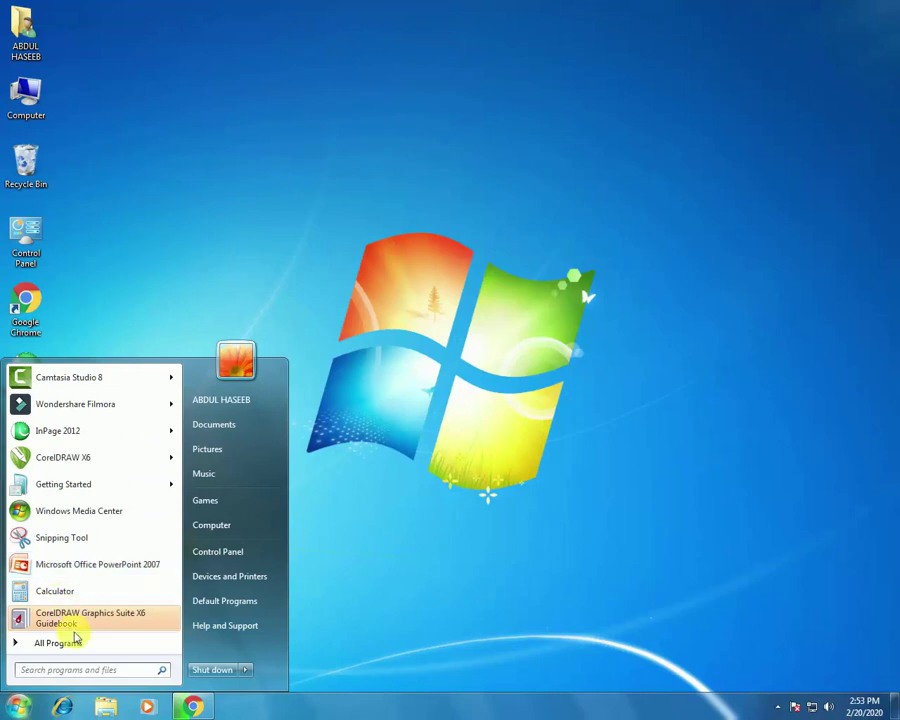
click(78, 645)
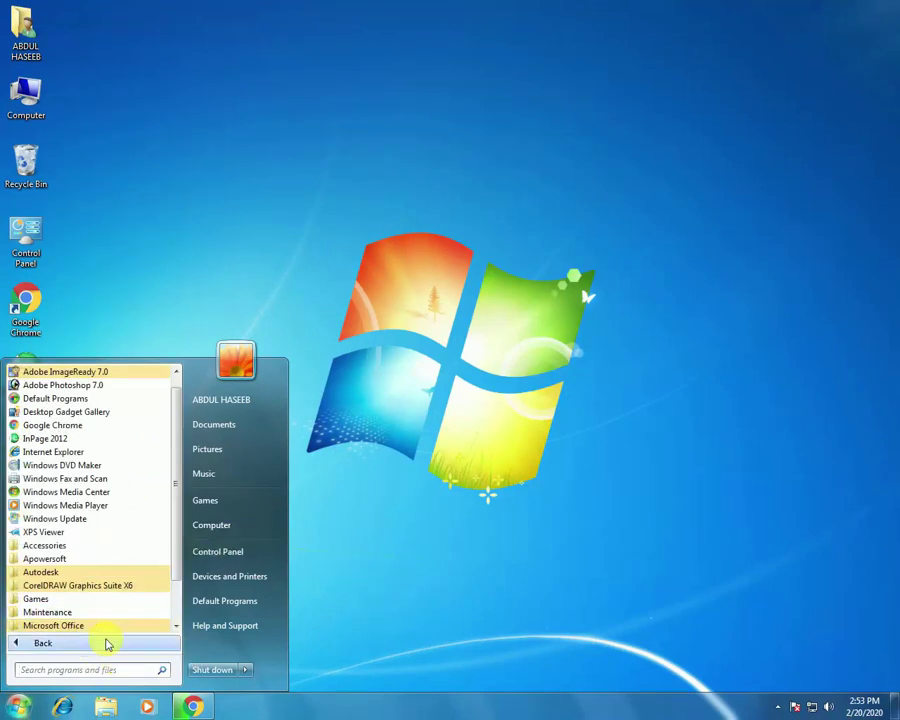
click(107, 644)
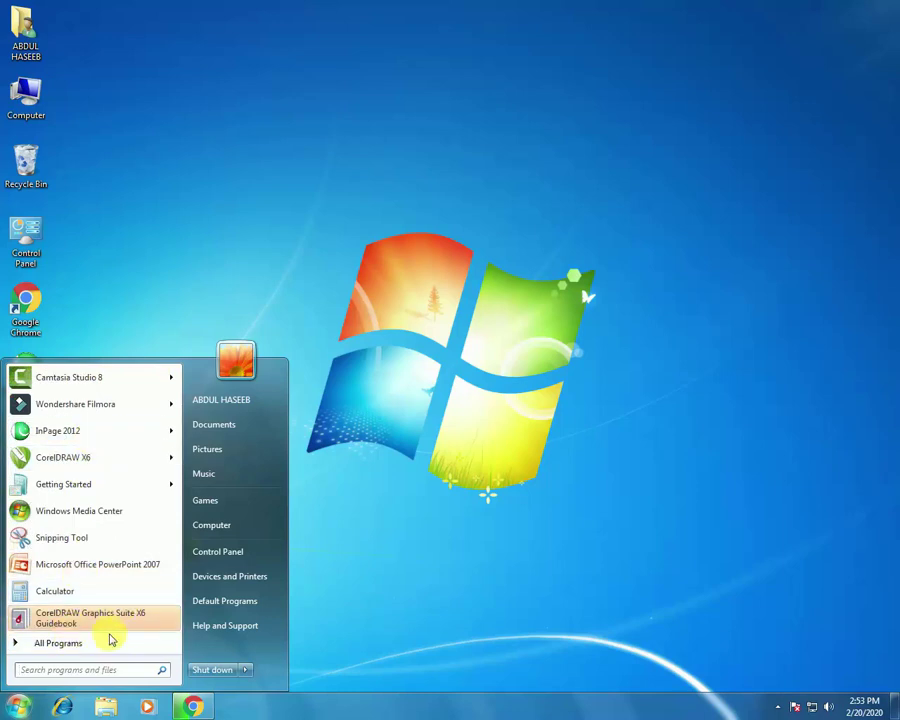
click(110, 643)
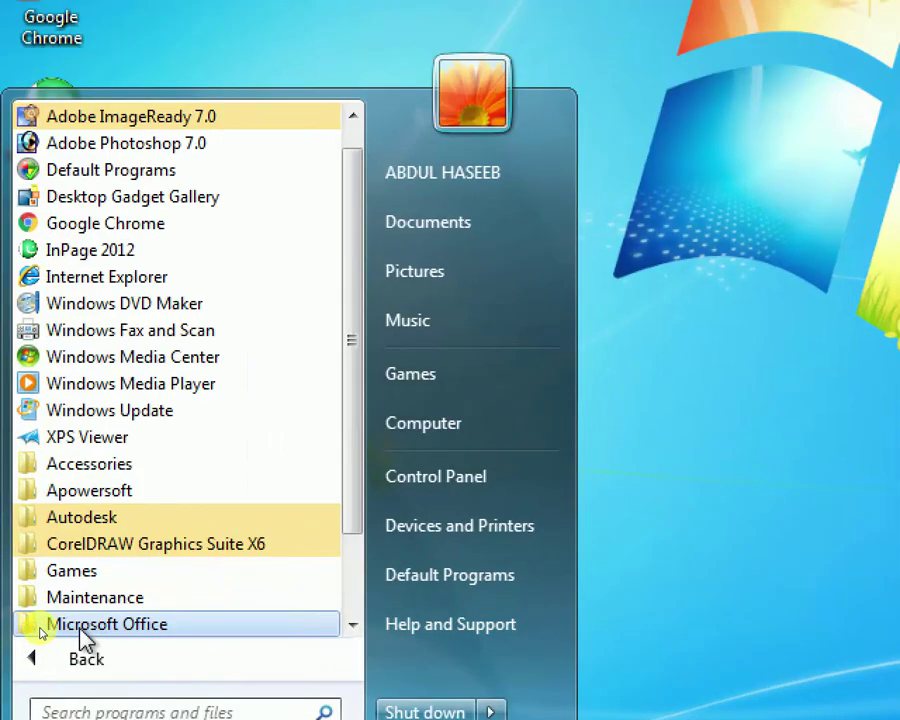
click(80, 628)
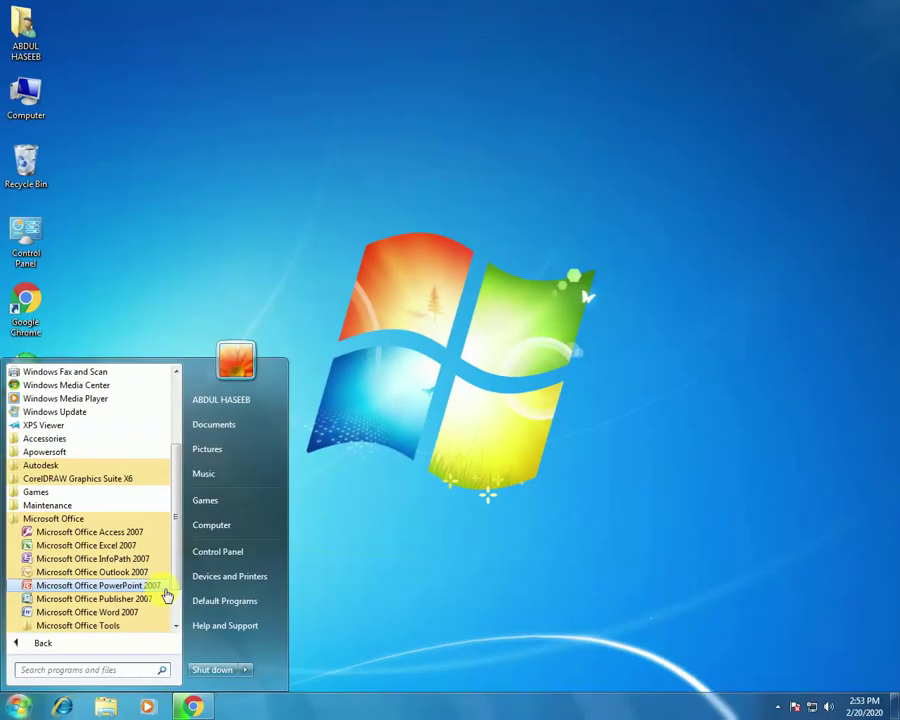
click(120, 585)
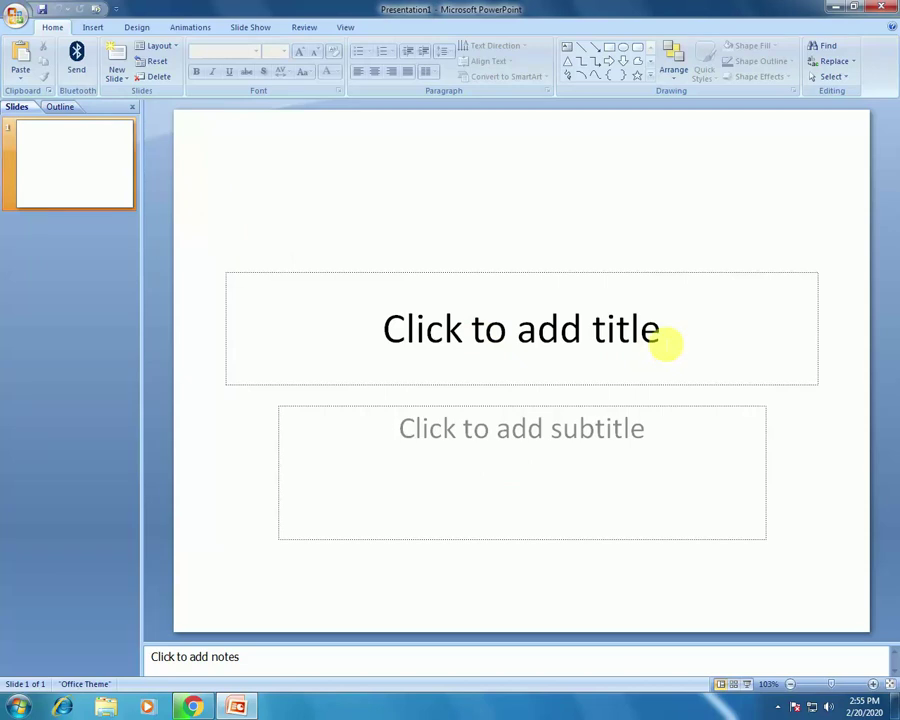
Type 'I Love Pakistan' into the slide's title placeholder
click(666, 343)
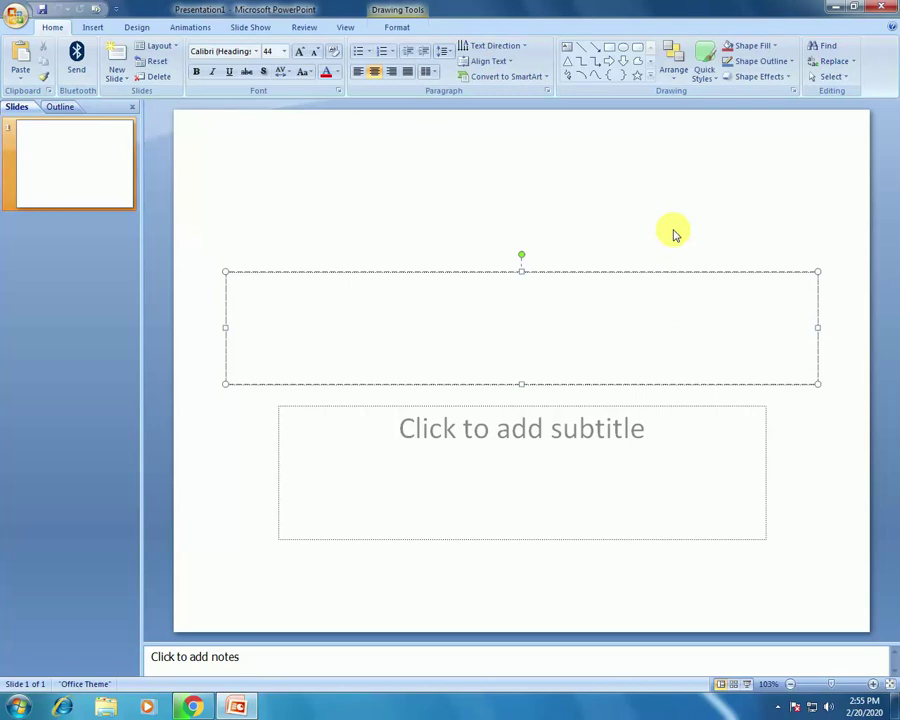
text(I)
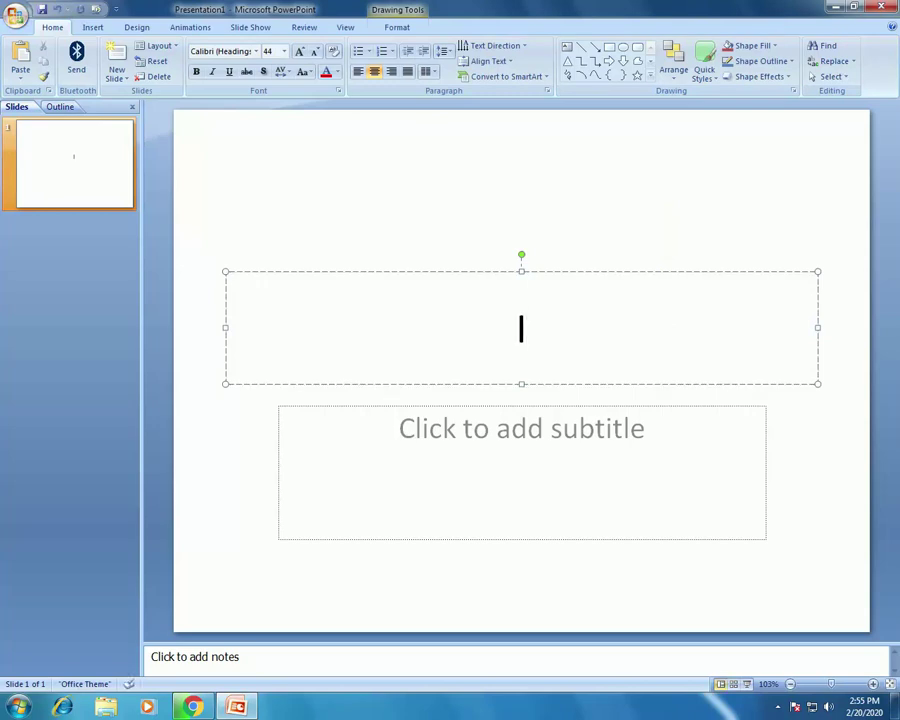
text( Love Pakis)
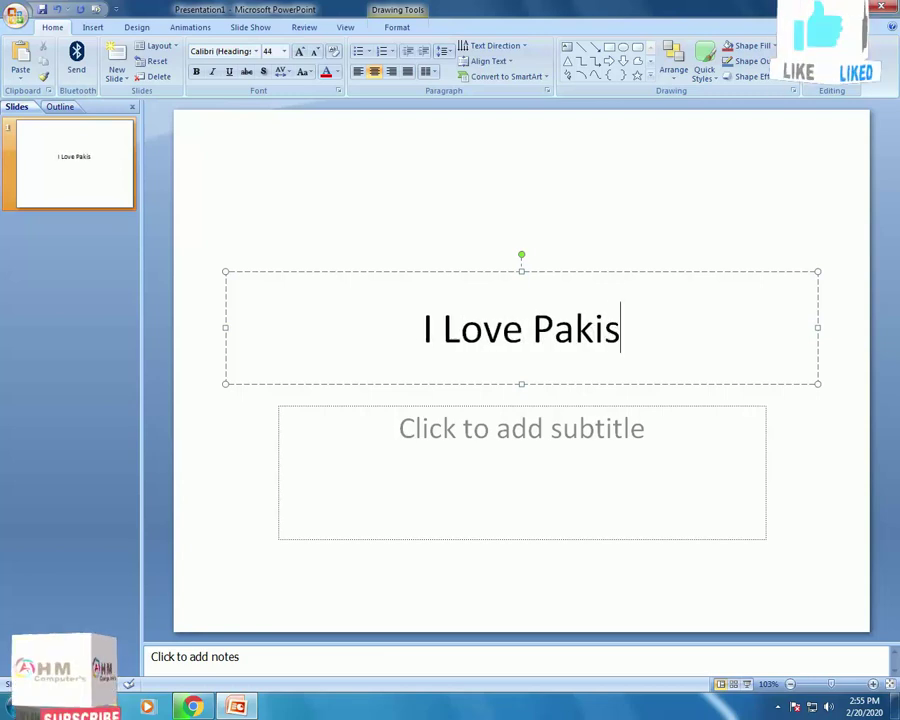
text(tan)
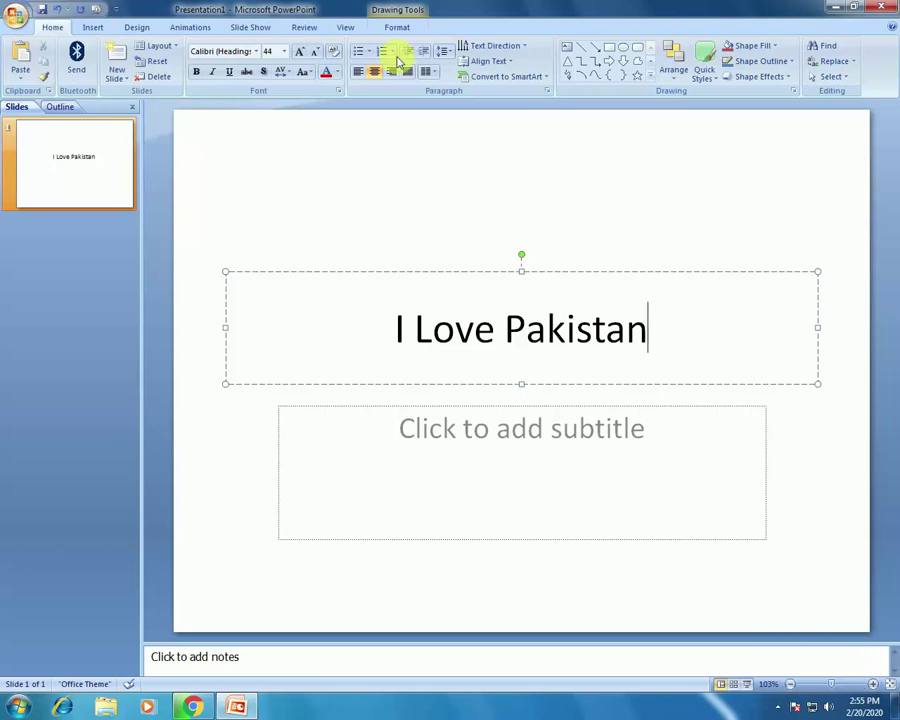
Browse the Drawing Tools Format shapes gallery for the title box, then dismiss it
click(399, 27)
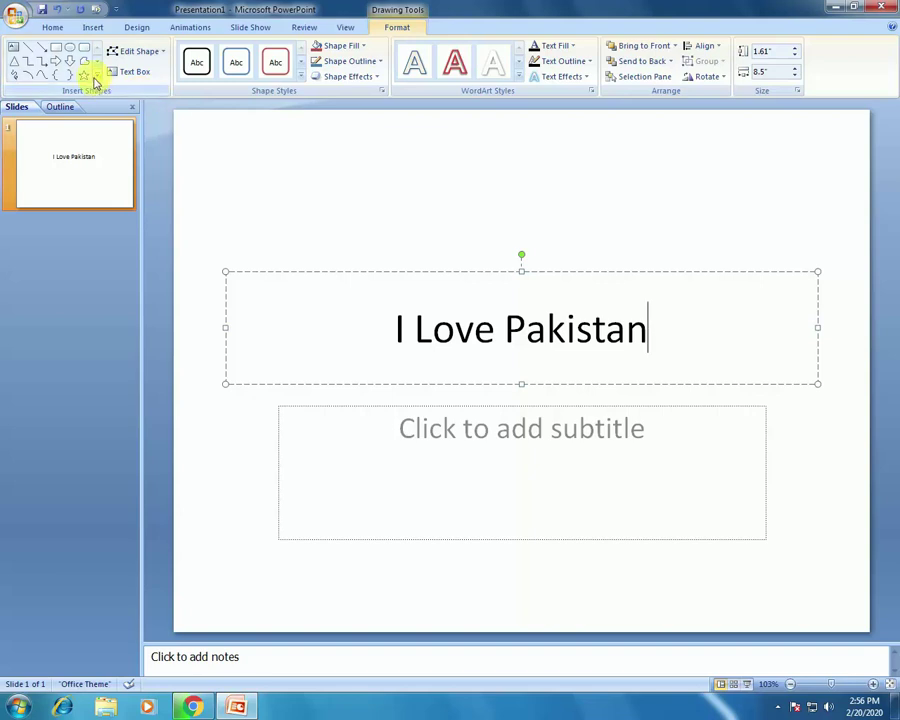
click(96, 78)
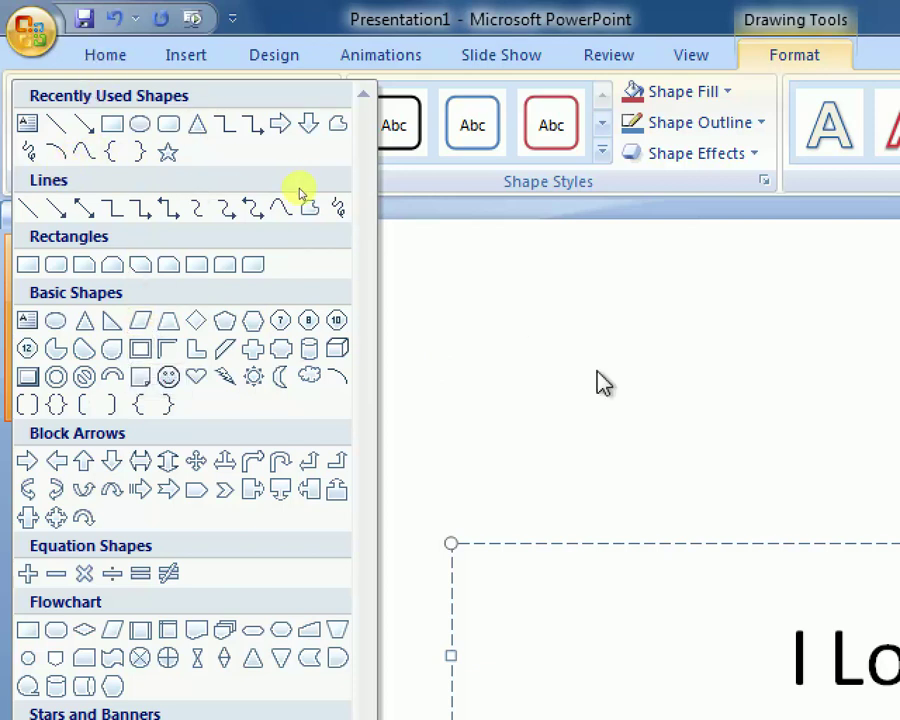
click(540, 410)
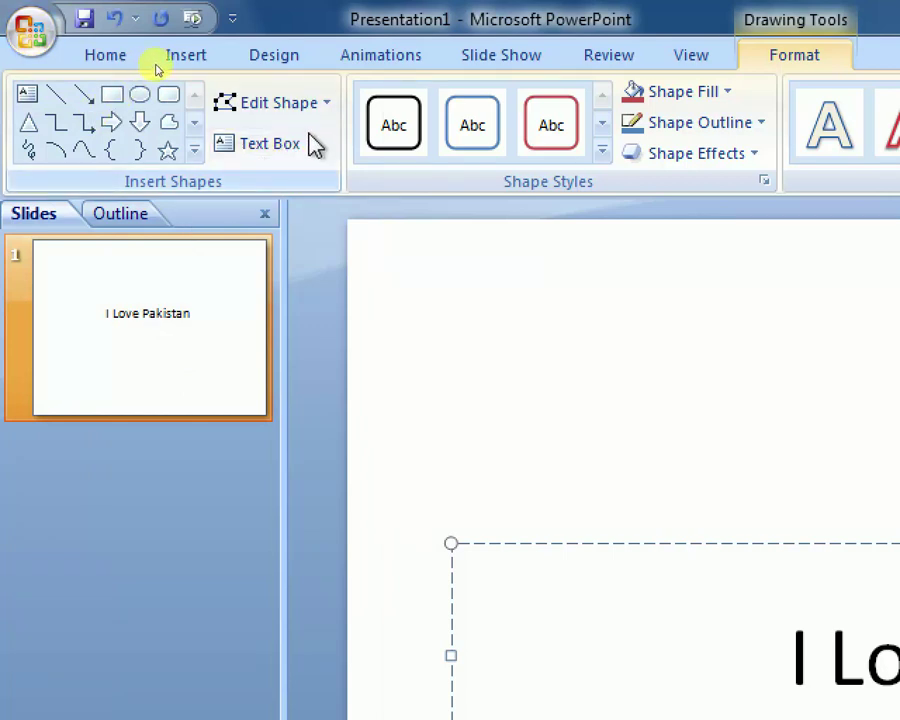
Change the title box's shape to Half Frame
click(326, 108)
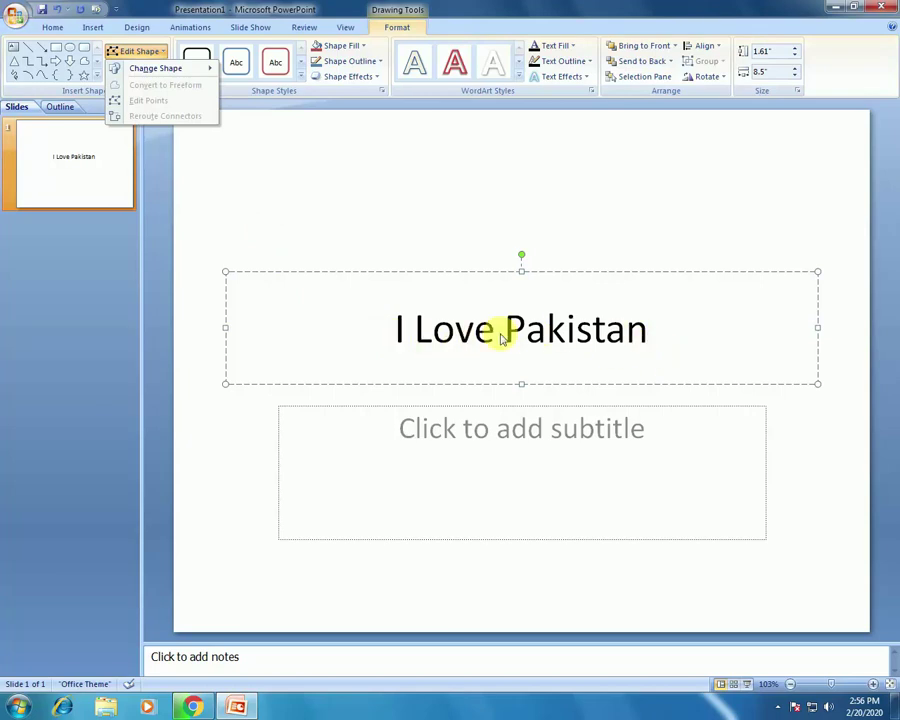
mouse_move(156, 68)
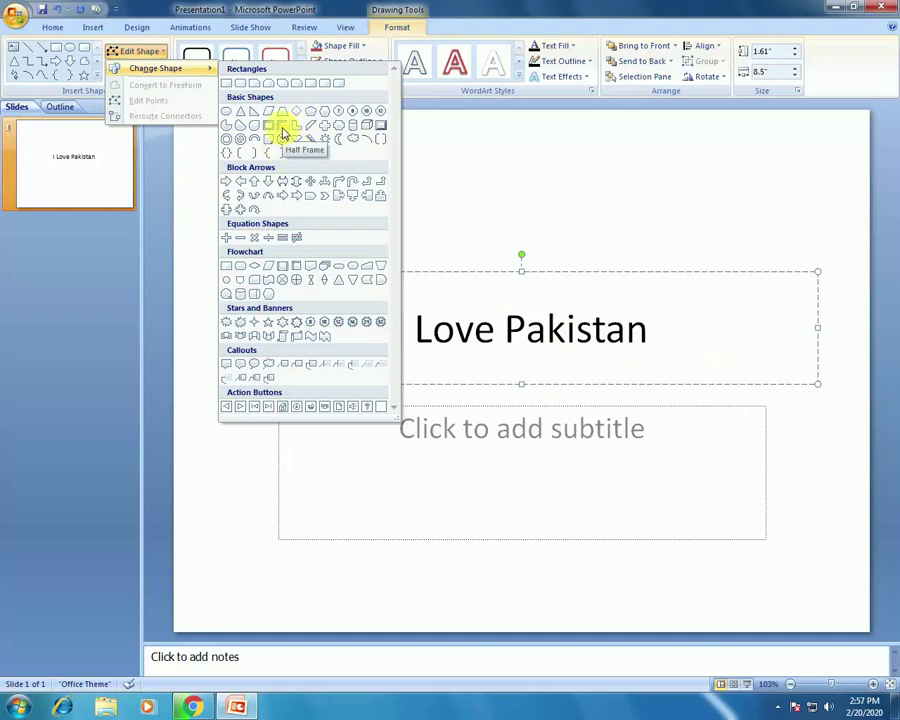
click(283, 133)
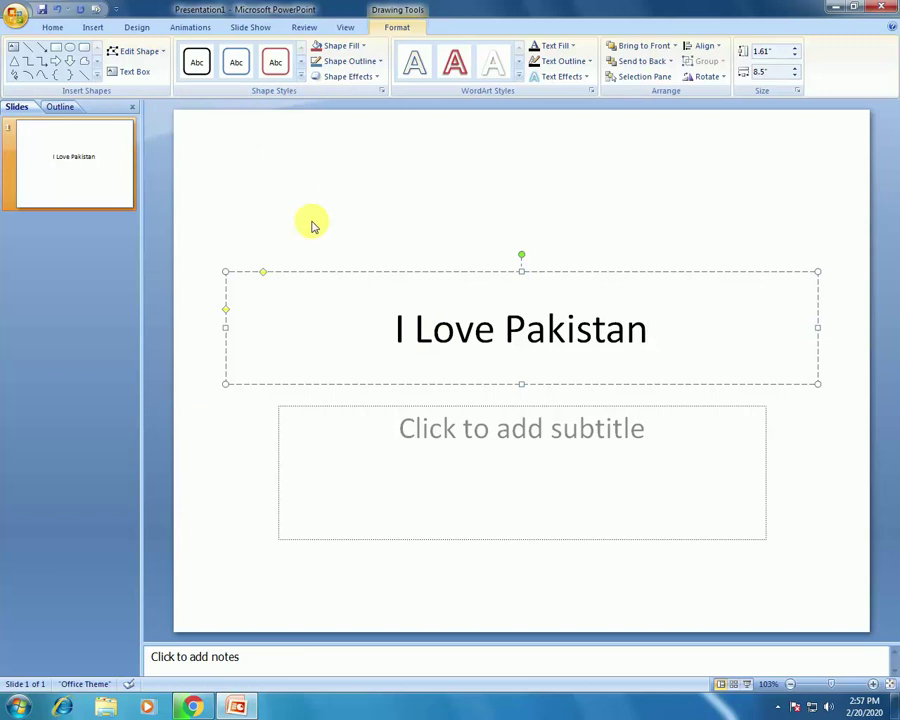
Draw a wide empty text box across the top of the slide
click(144, 77)
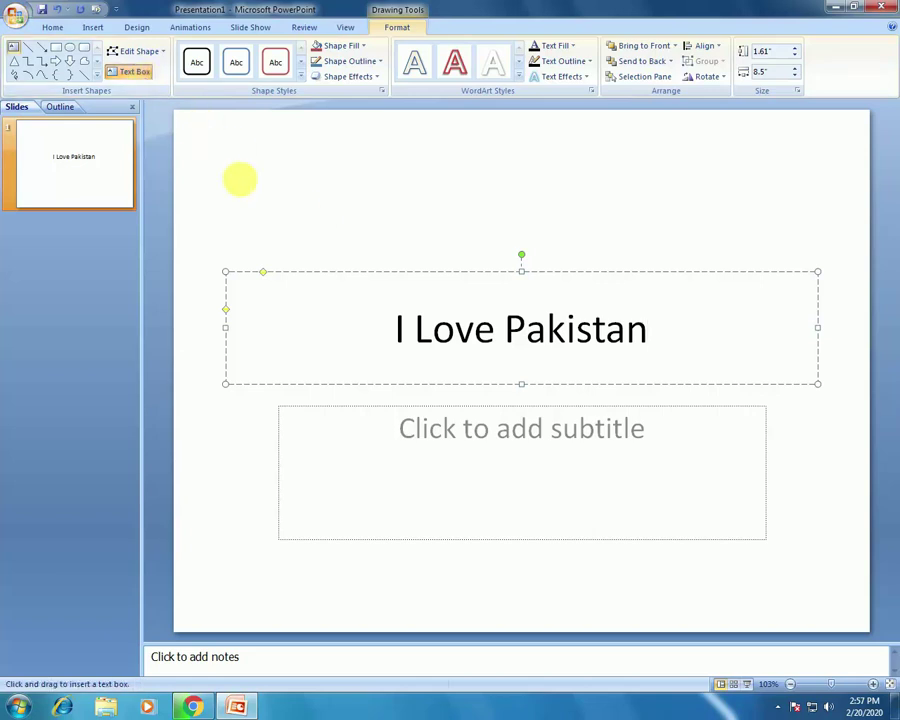
click(240, 182)
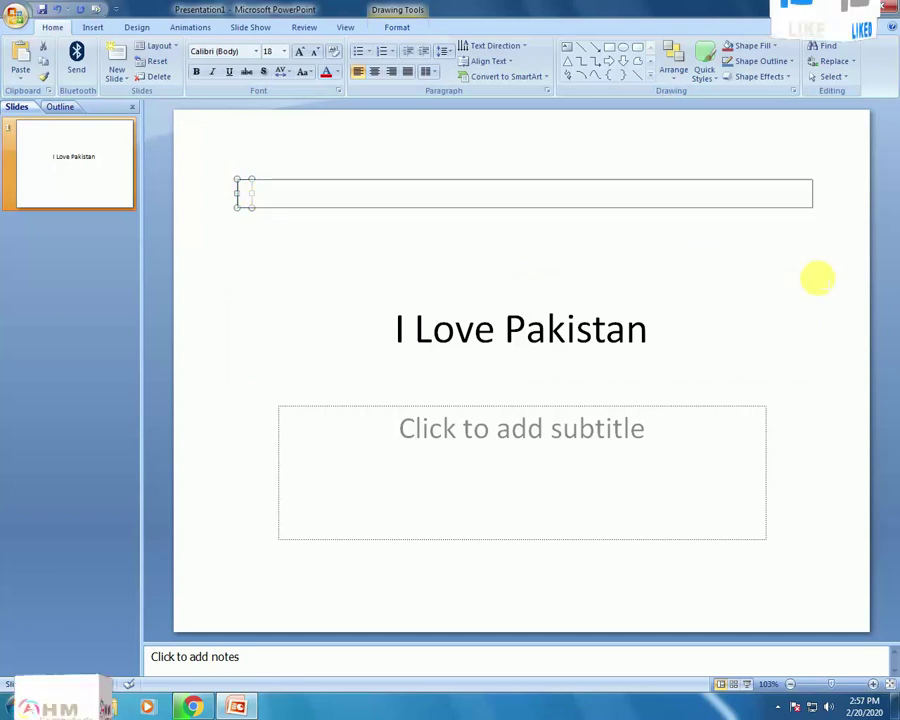
drag(260, 197, 840, 280)
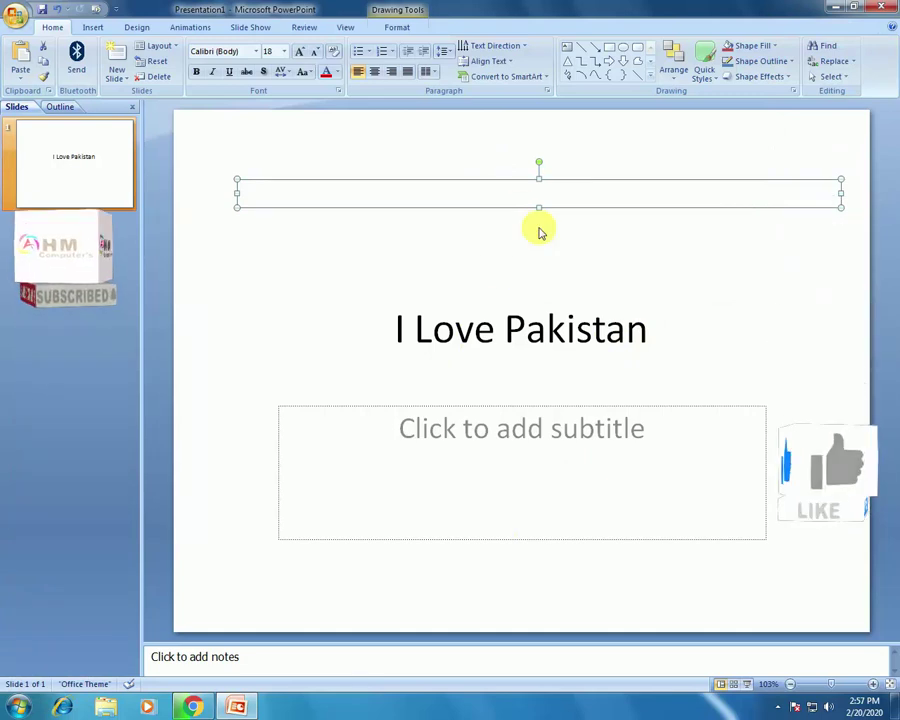
click(525, 337)
Select the title text and apply the red Intense Effect shape style to its box
click(648, 342)
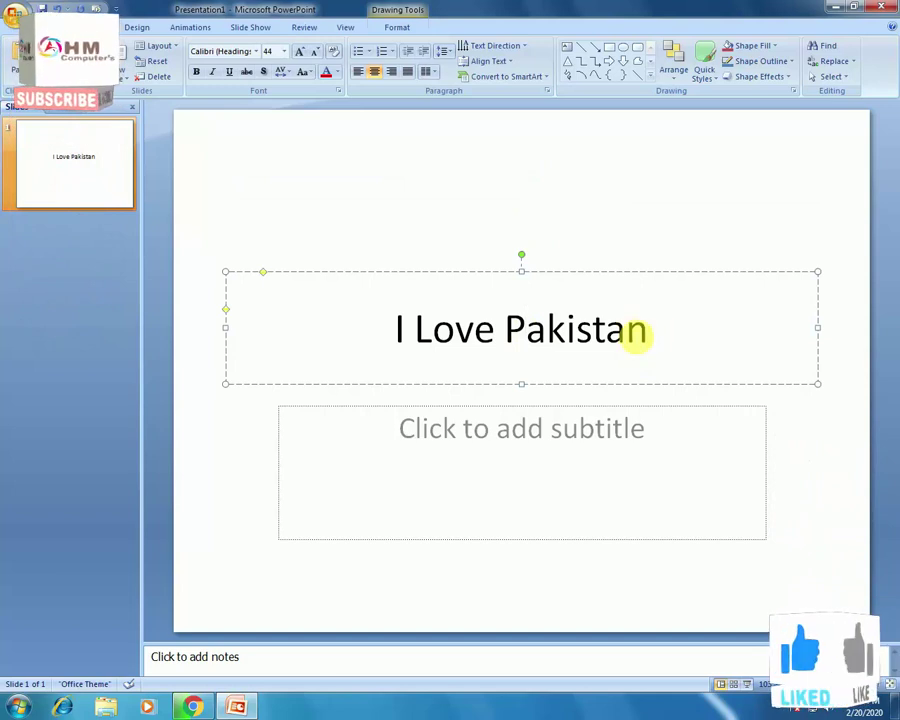
key(shift+Left)
key(shift+Left)
key(shift+Left)
key(shift+Left)
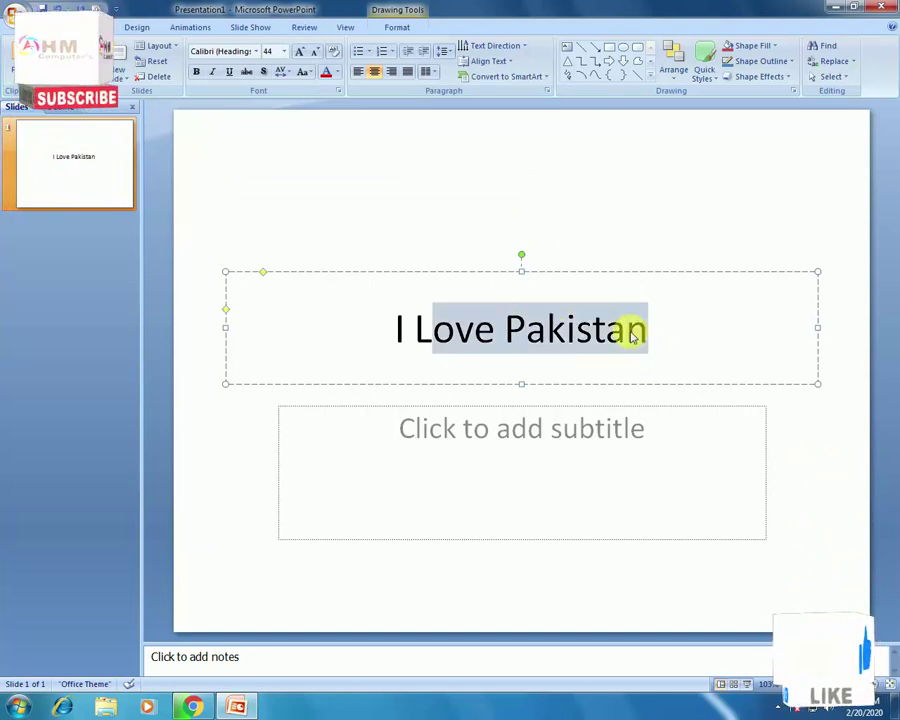
key(shift+Left)
key(shift+Left)
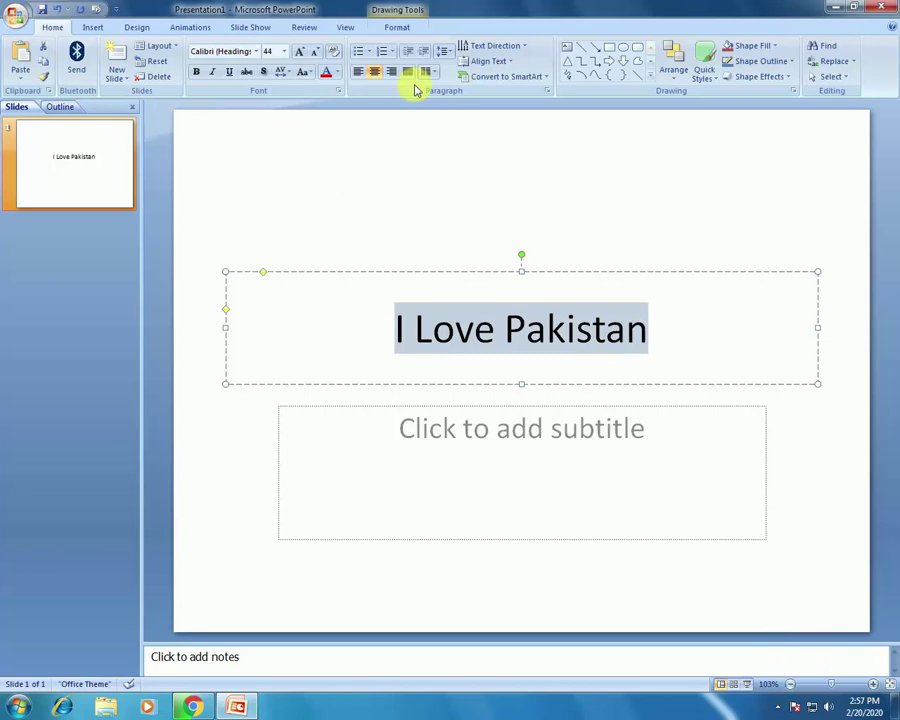
click(400, 27)
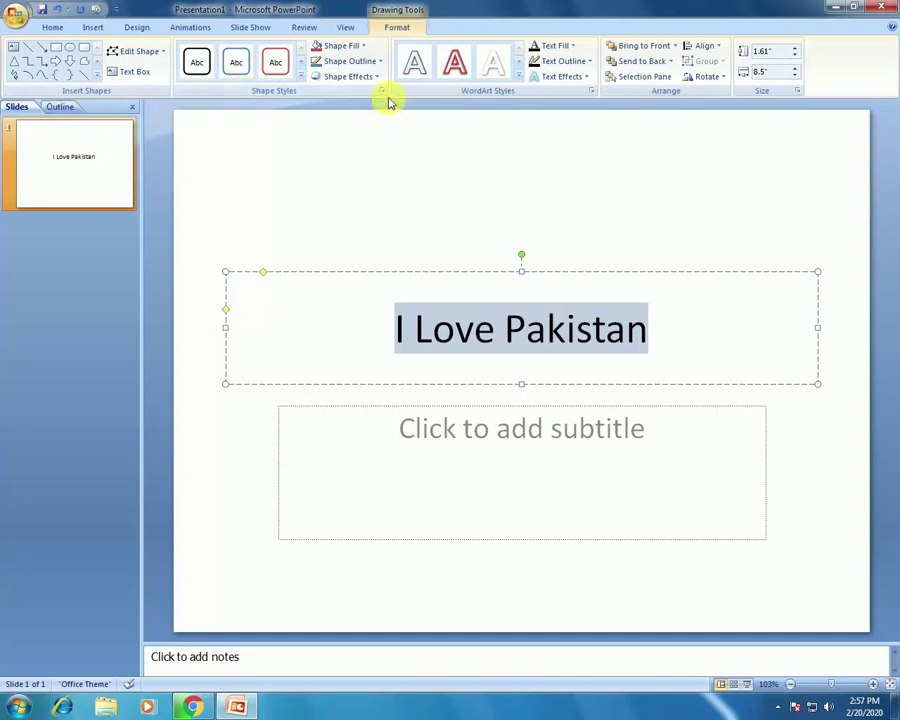
click(300, 78)
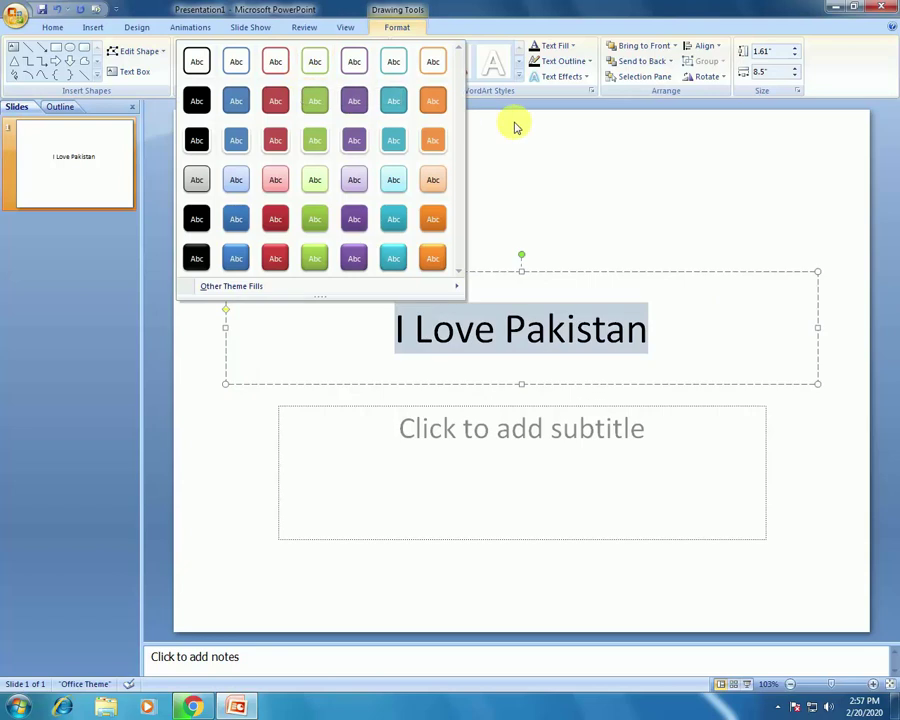
click(482, 158)
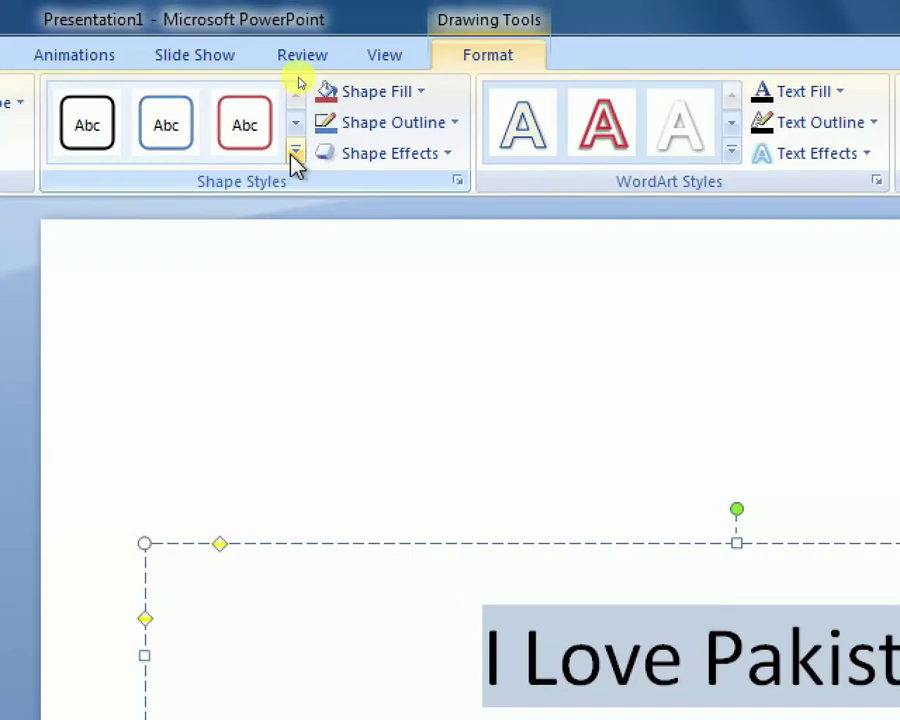
click(295, 150)
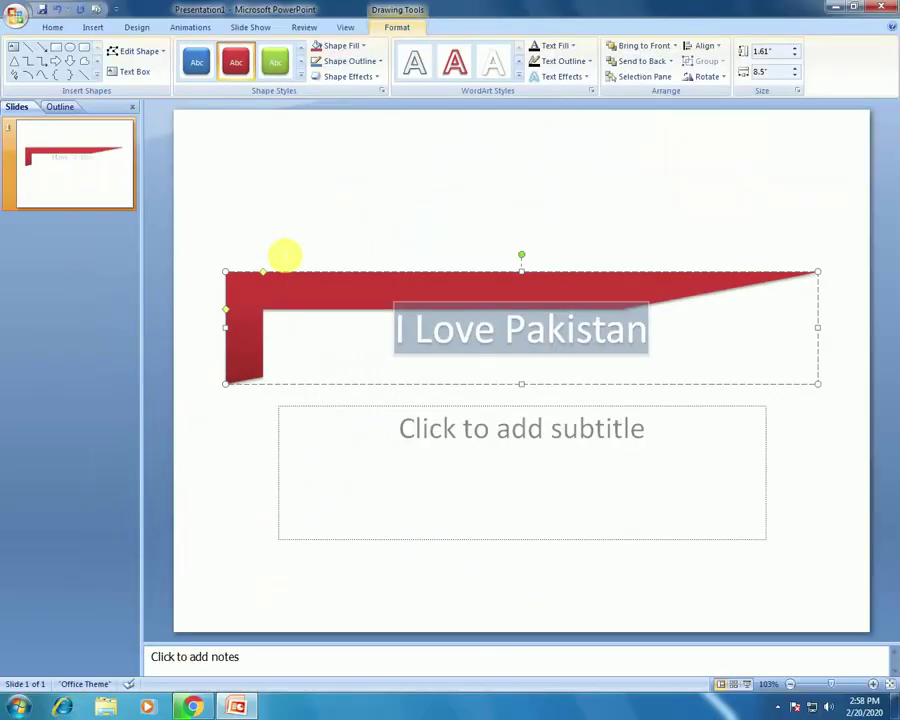
key(Left)
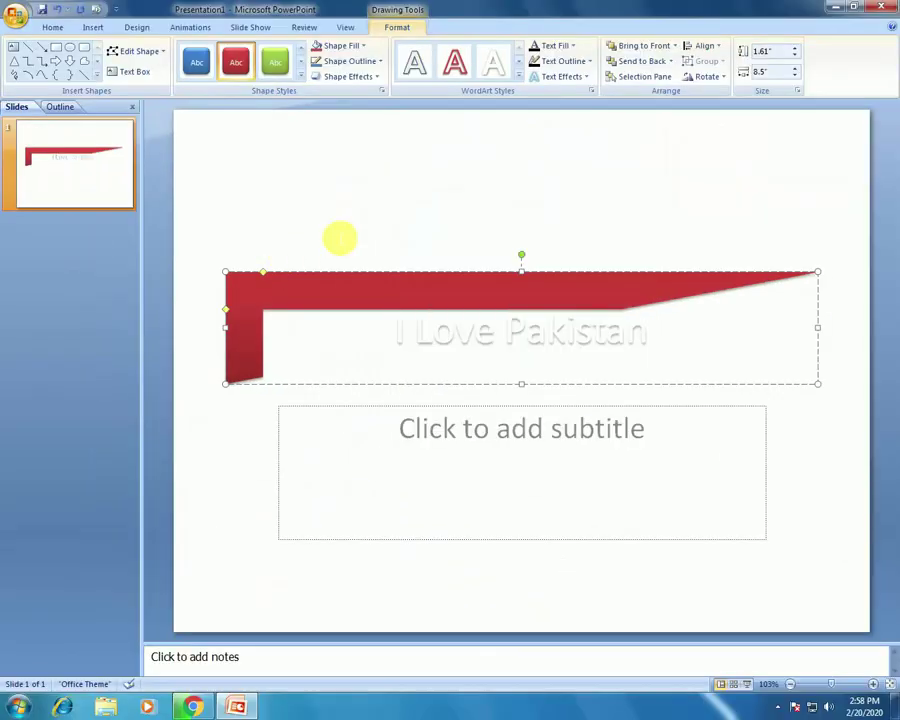
click(280, 200)
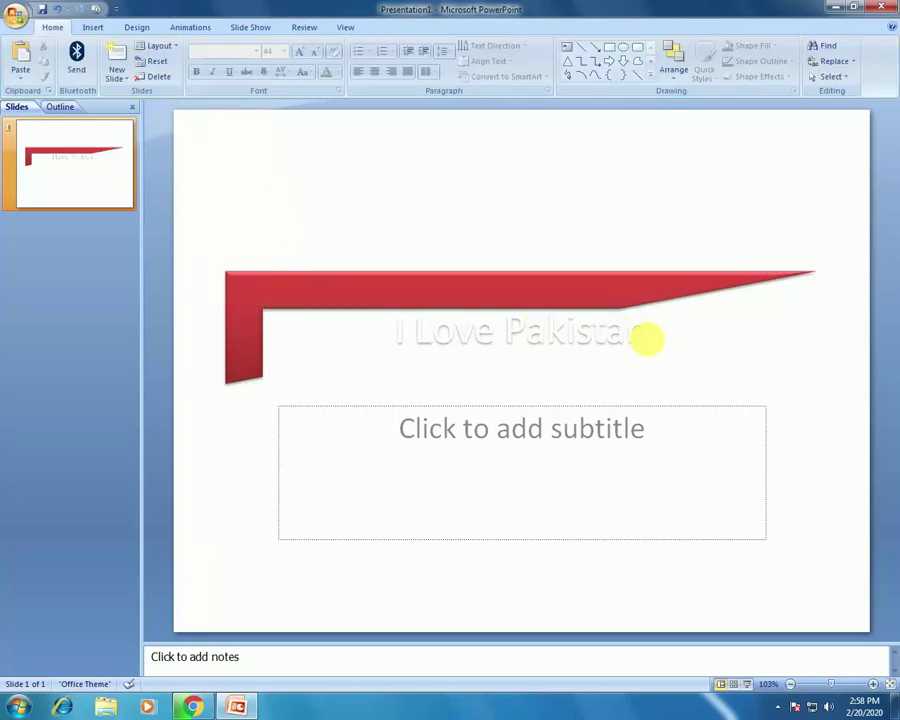
click(640, 331)
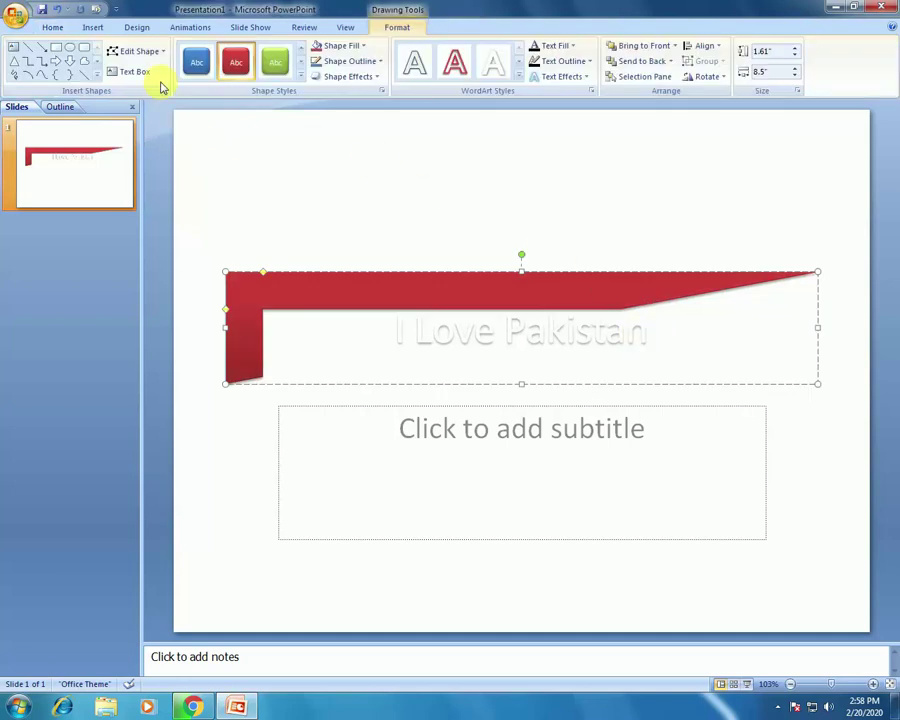
Change the red title shape into a plain Rectangle
click(155, 53)
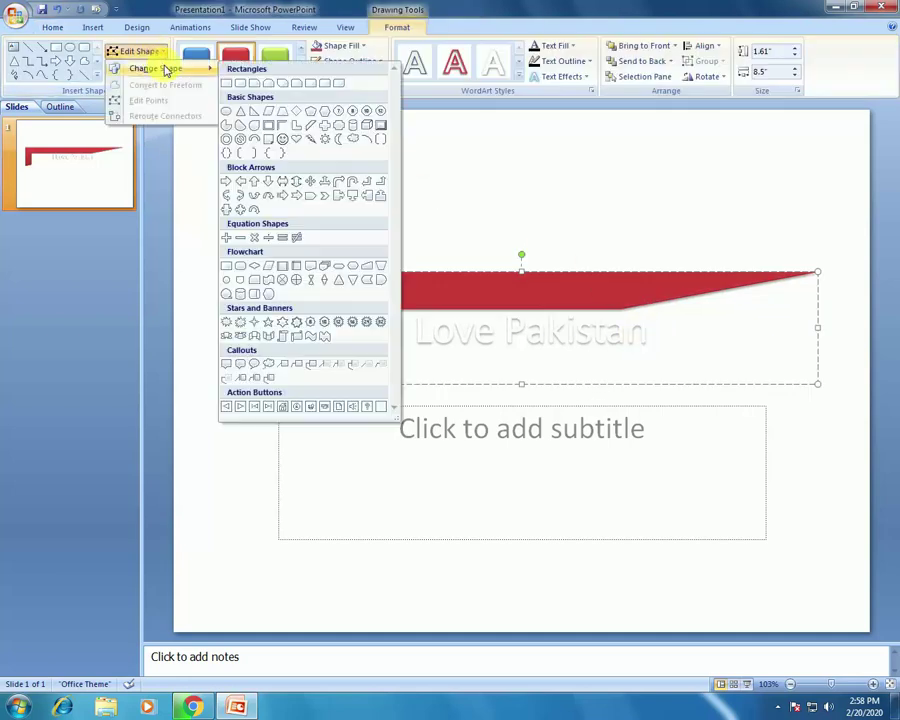
click(231, 84)
click(366, 206)
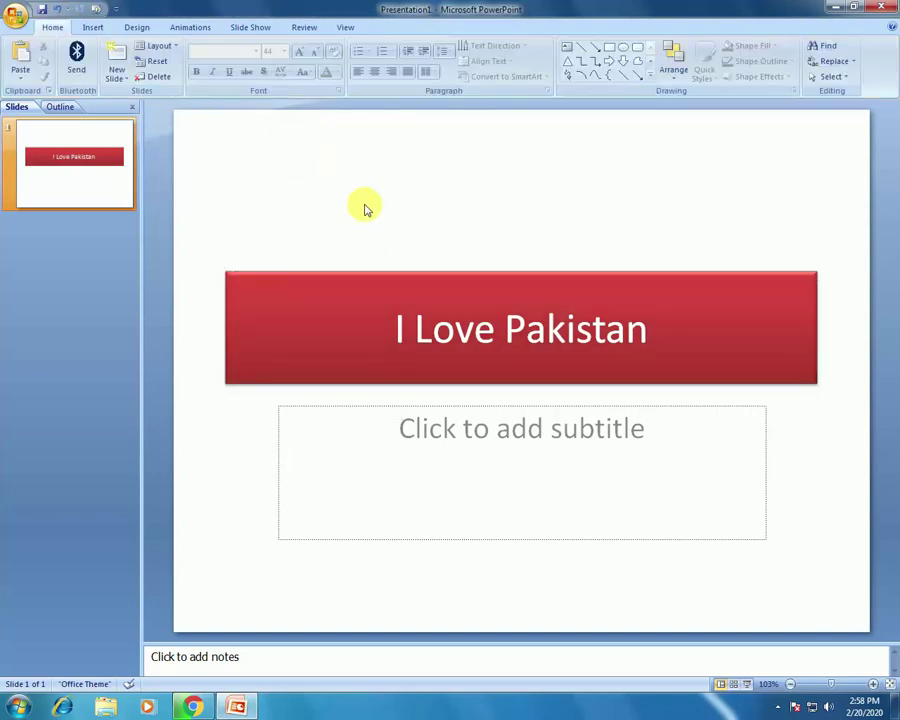
click(647, 340)
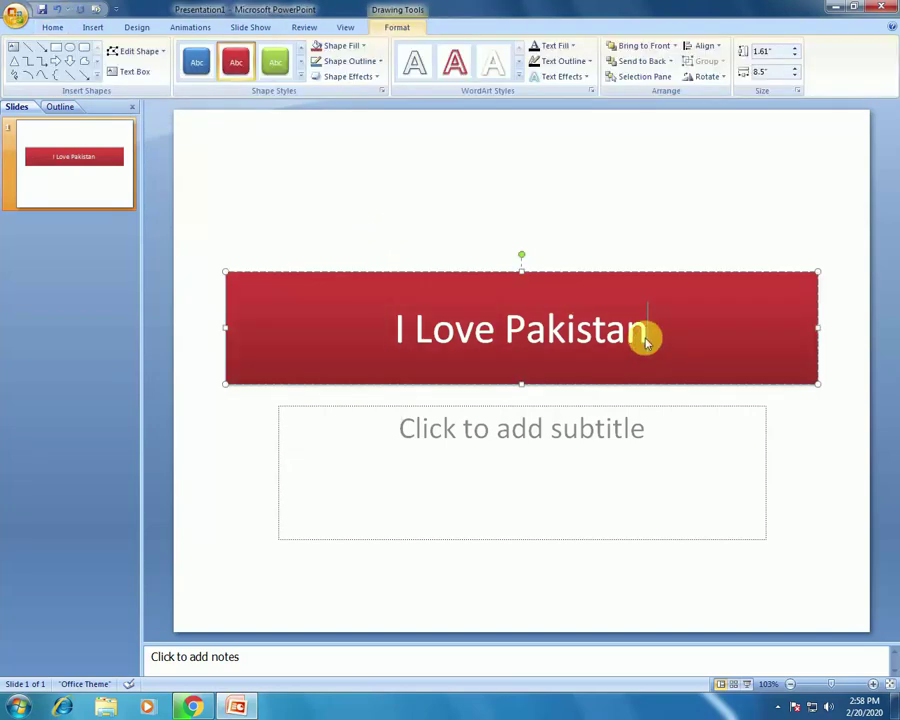
Change the title shape again into a pointed banner Basic Shape
click(156, 55)
mouse_move(156, 68)
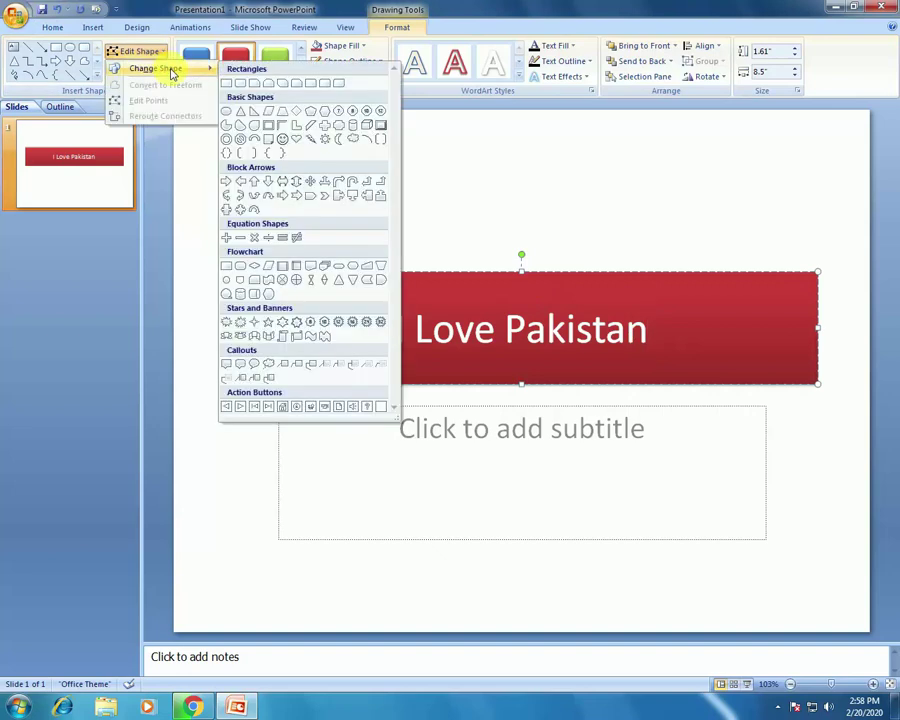
click(312, 113)
click(510, 205)
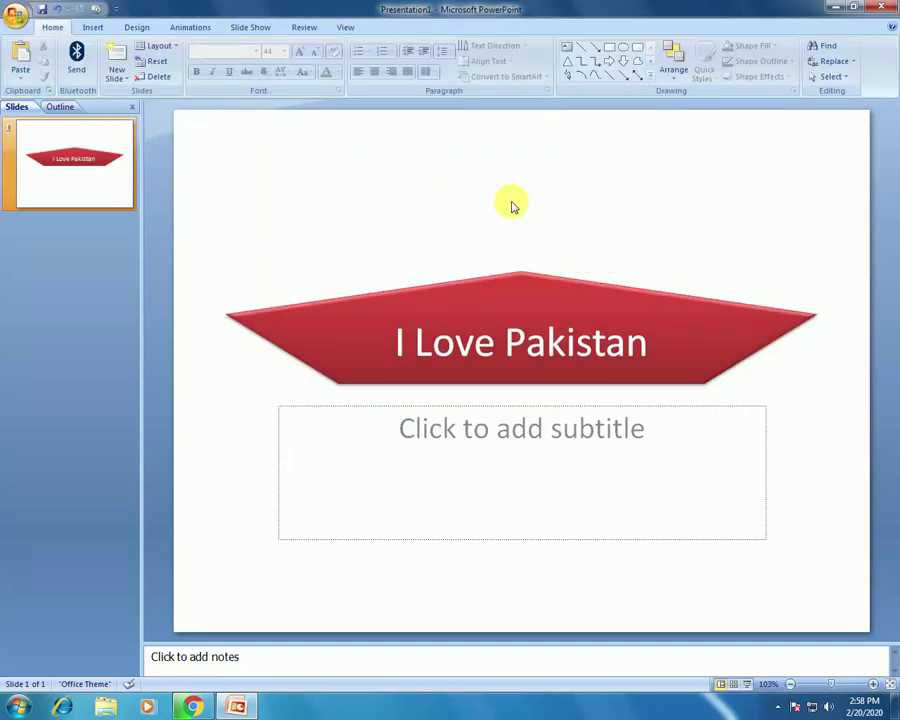
click(526, 307)
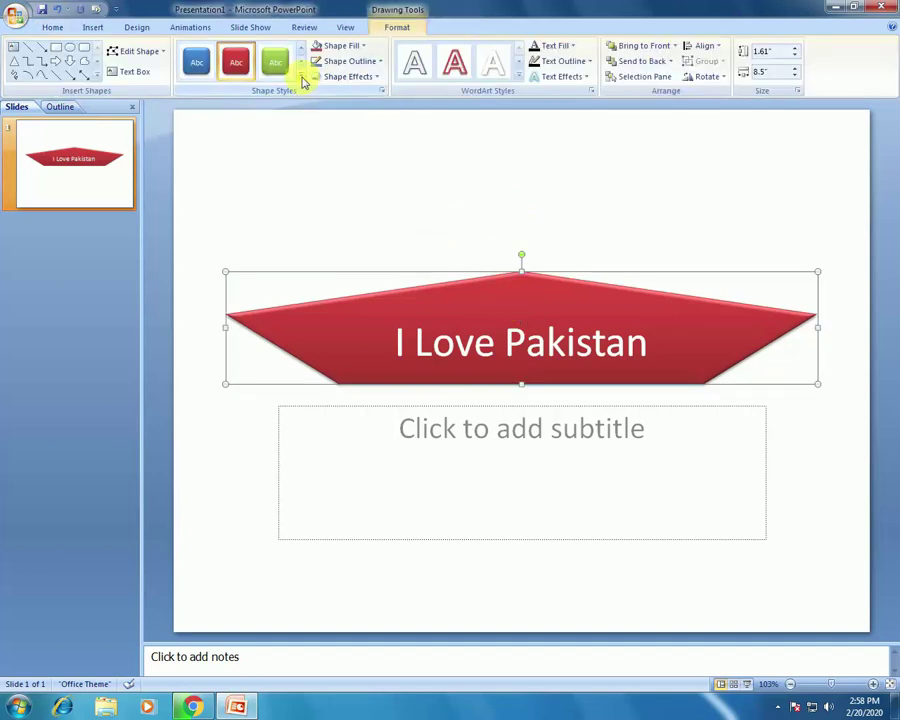
click(301, 78)
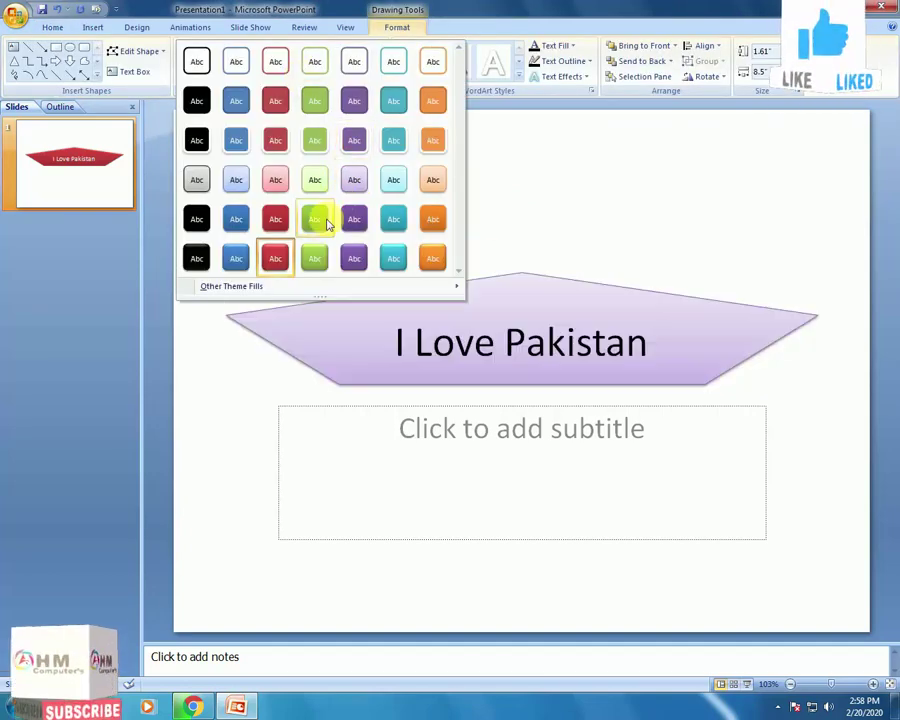
click(608, 195)
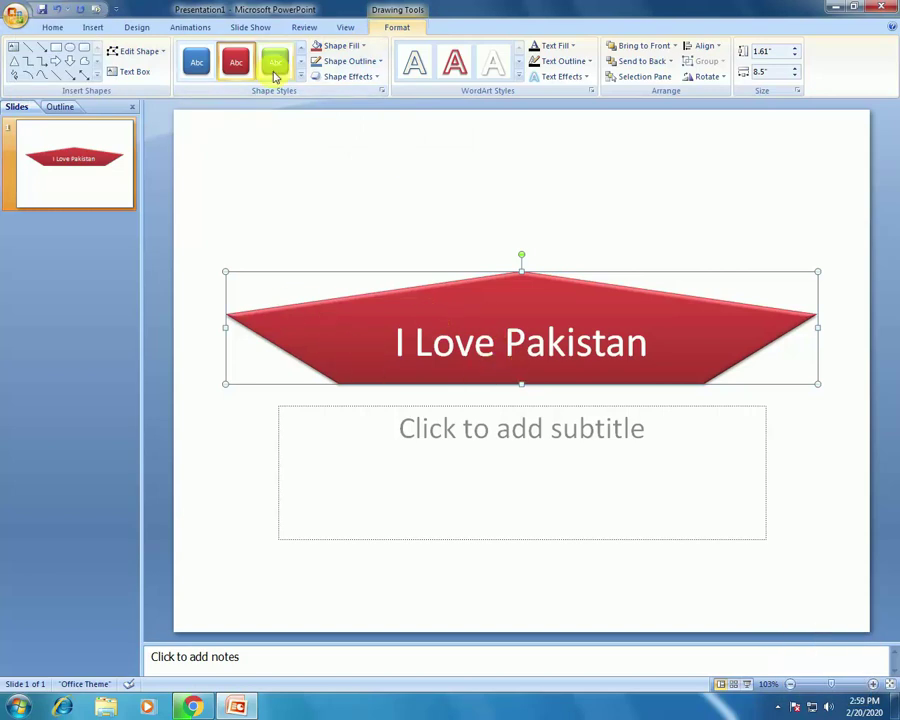
Fill the title banner with yellow and give it a red outline
click(366, 53)
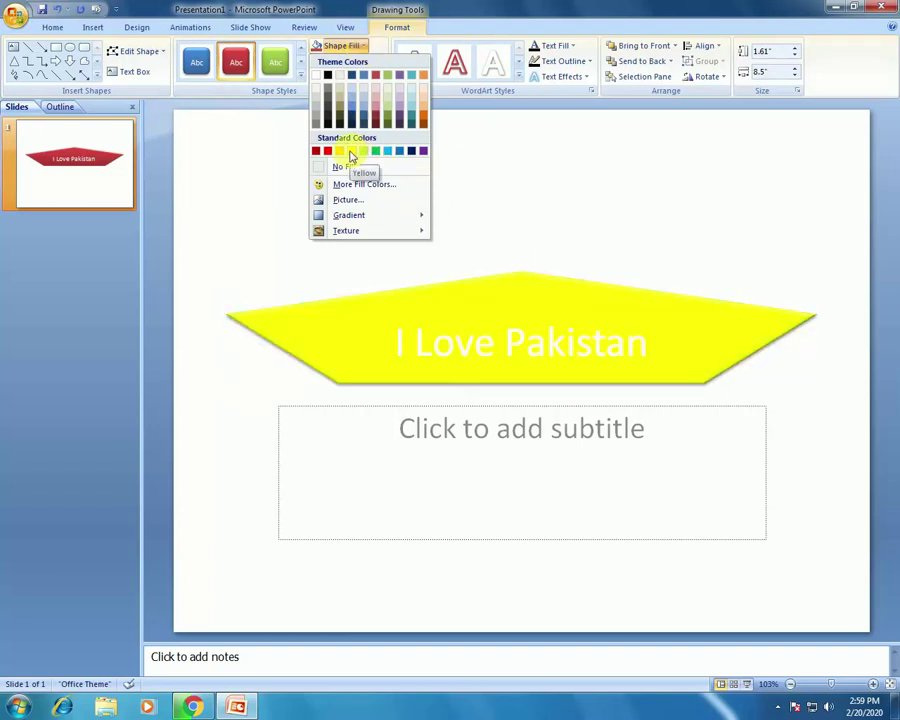
click(351, 152)
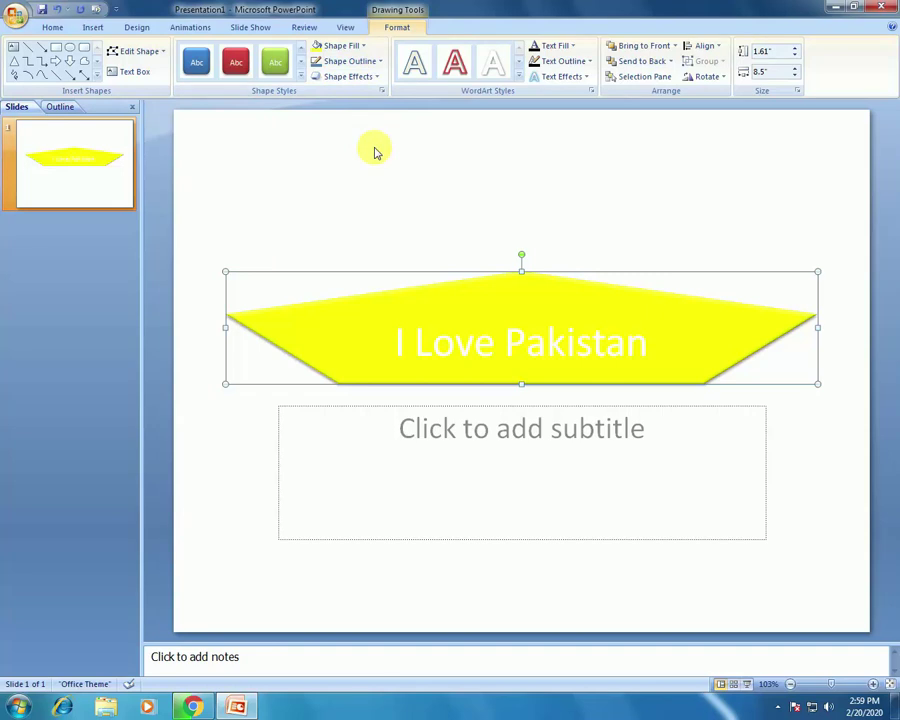
click(380, 62)
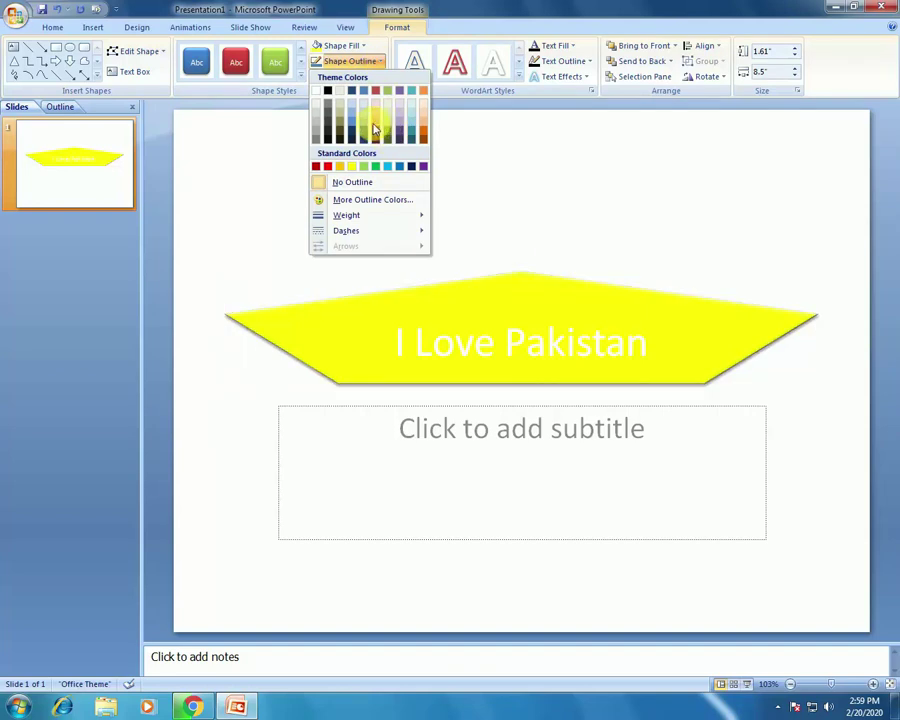
click(327, 168)
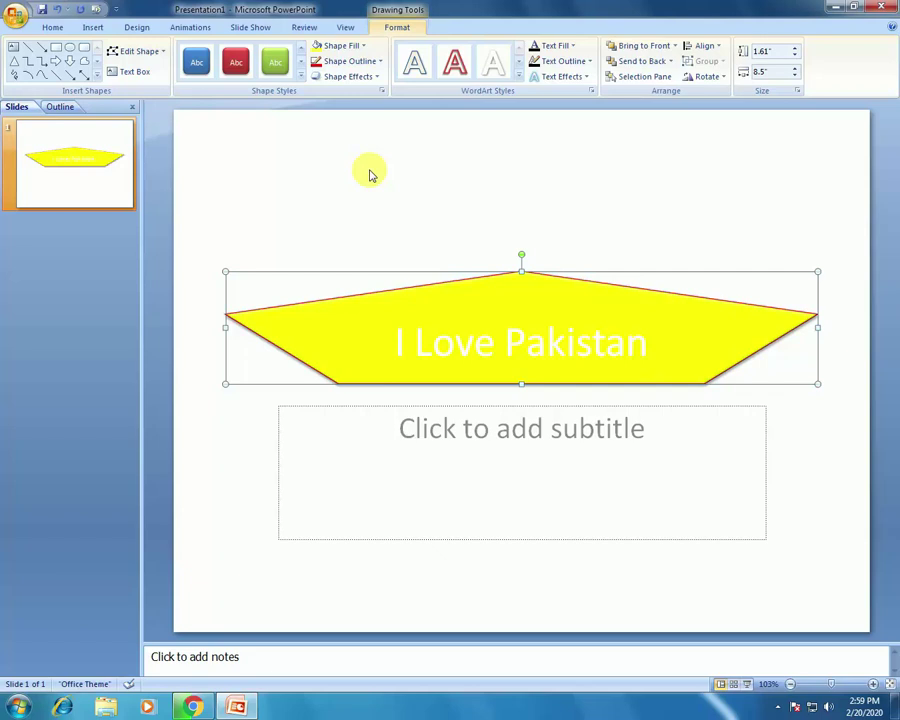
click(376, 78)
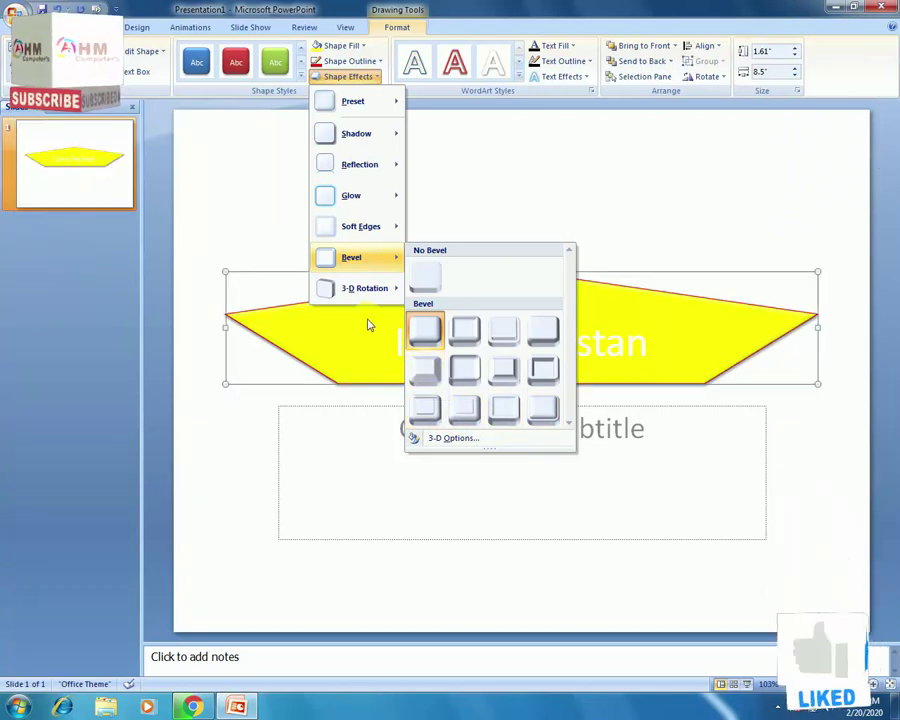
mouse_move(364, 288)
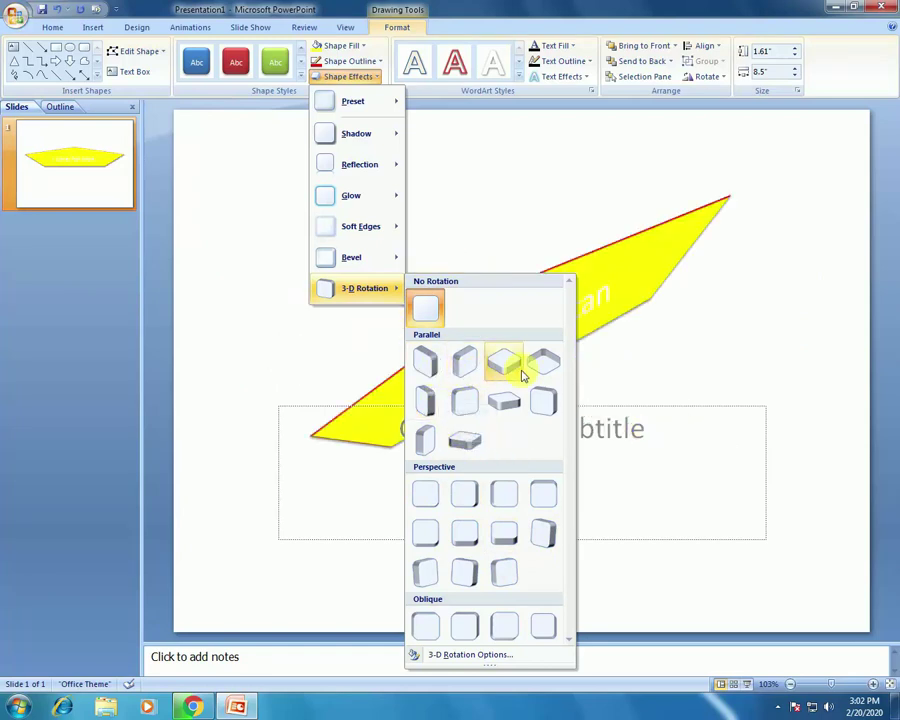
click(590, 230)
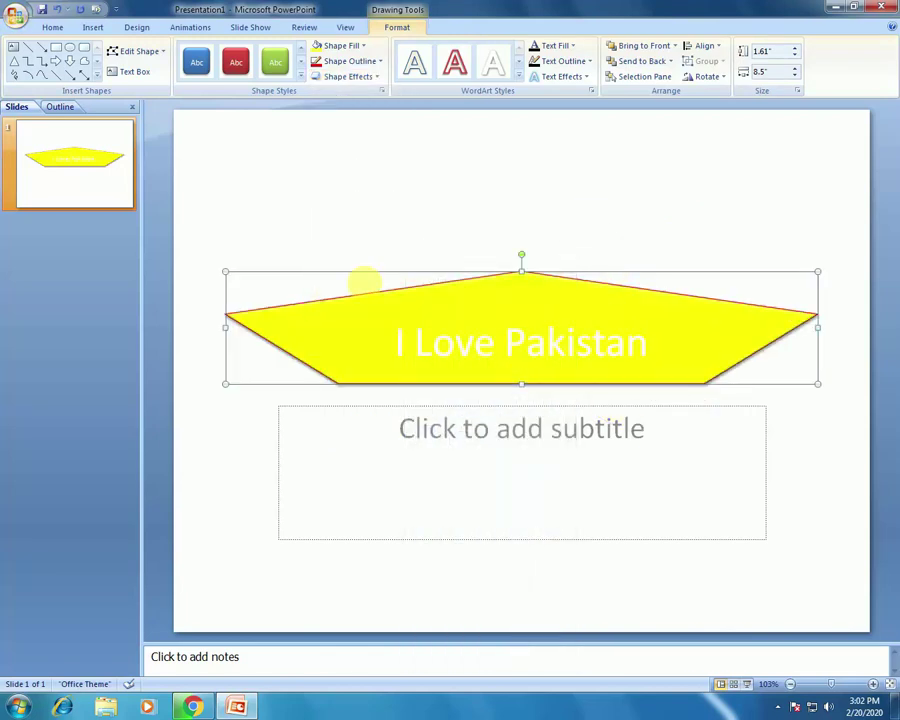
Apply the glossy red Intense Effect style and change the title shape back to a Rectangle
click(237, 63)
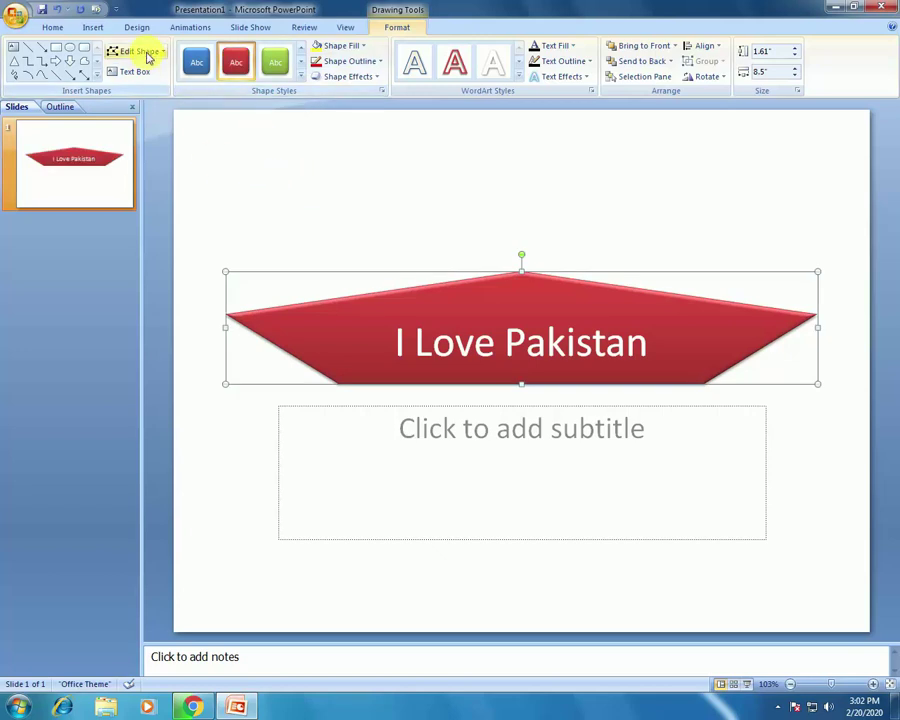
click(141, 51)
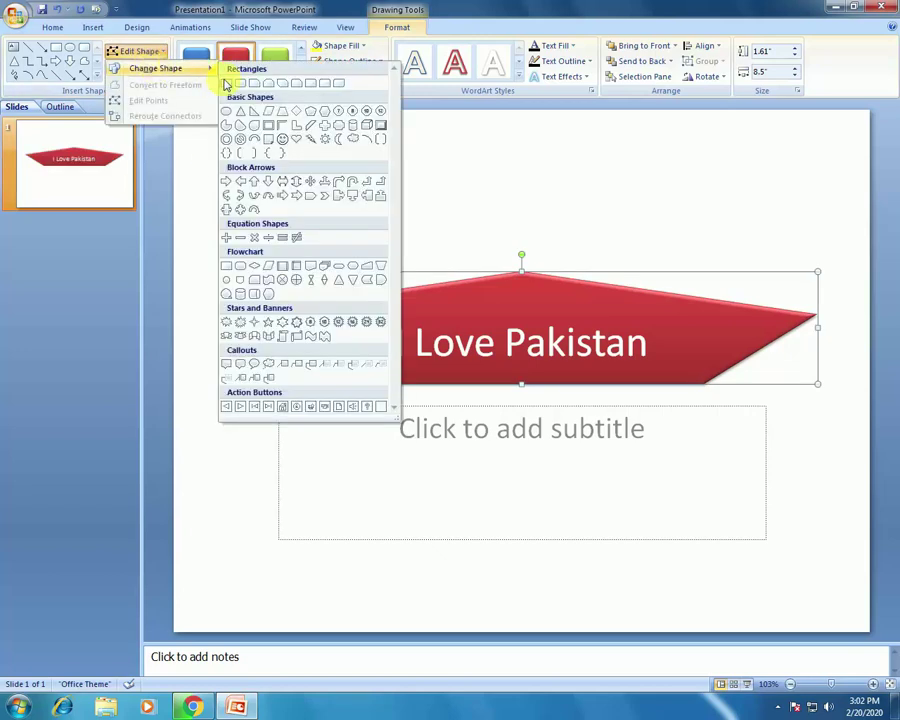
click(226, 83)
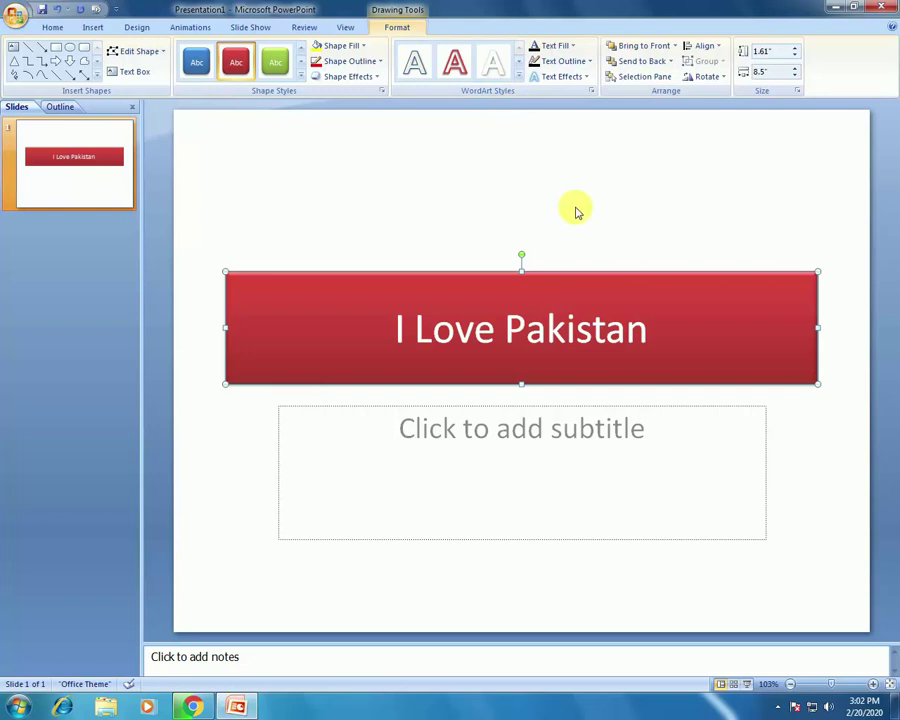
click(650, 348)
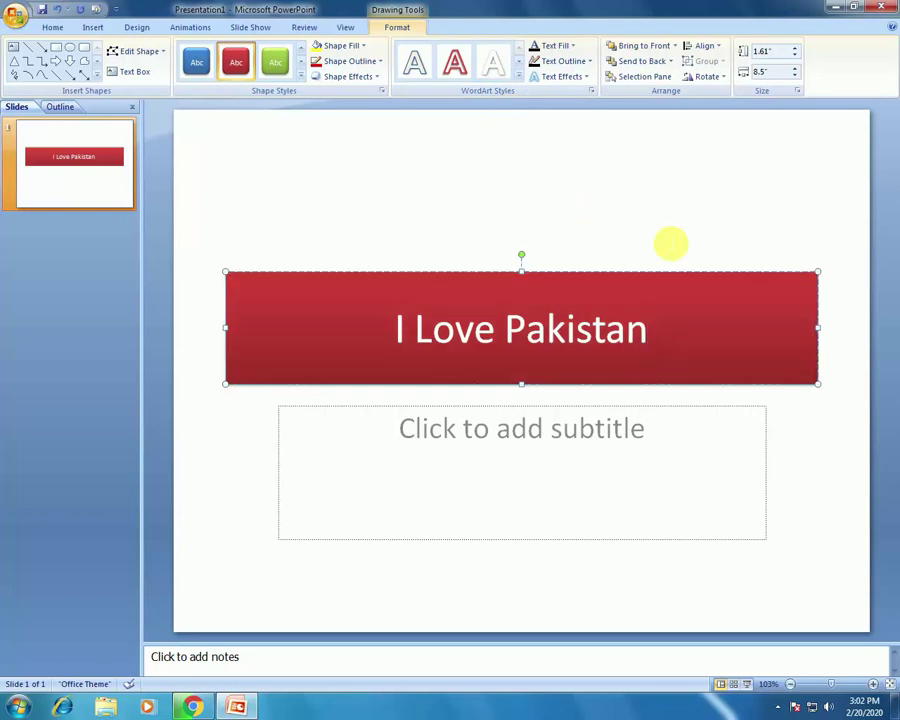
Select the title text and apply the red matte-bevel WordArt style
key(shift+Left)
key(shift+Left)
key(shift+Left)
key(shift+Left)
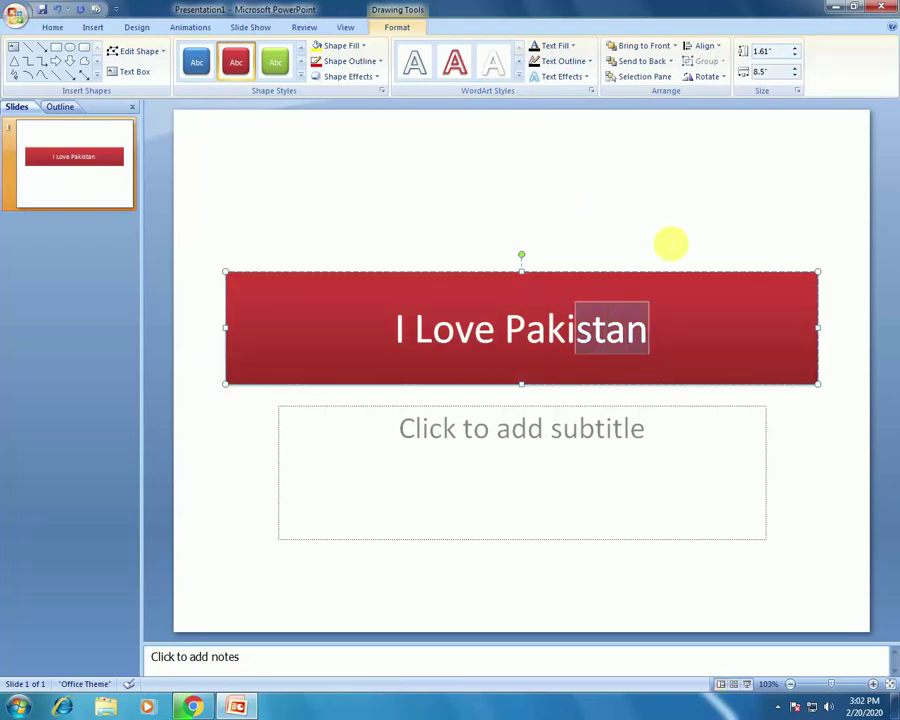
key(shift+Left)
key(shift+Left)
key(shift+Left)
key(shift+Left)
key(shift+Left)
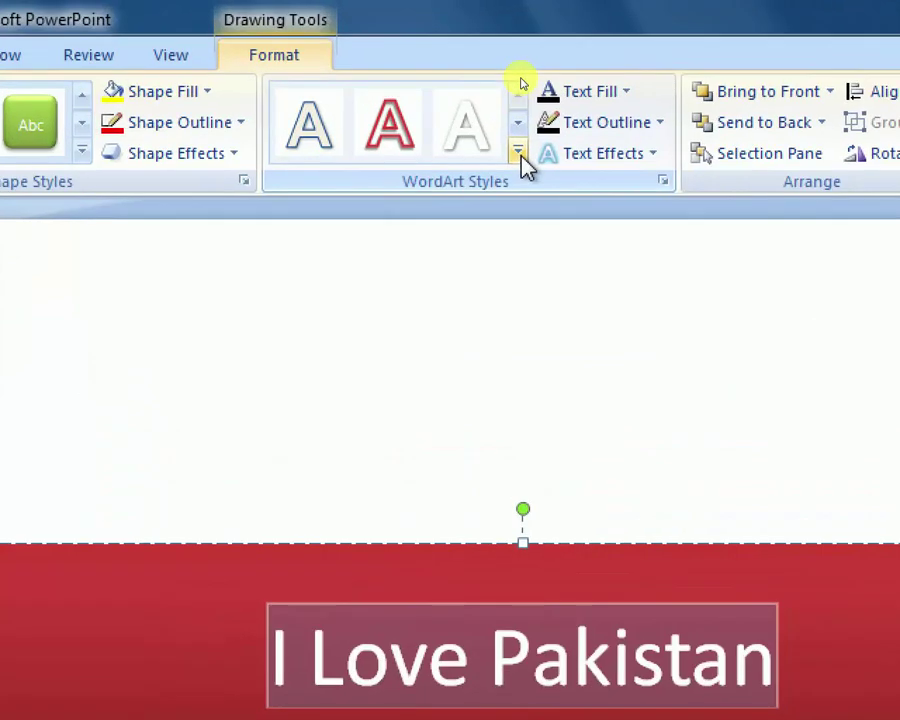
click(519, 152)
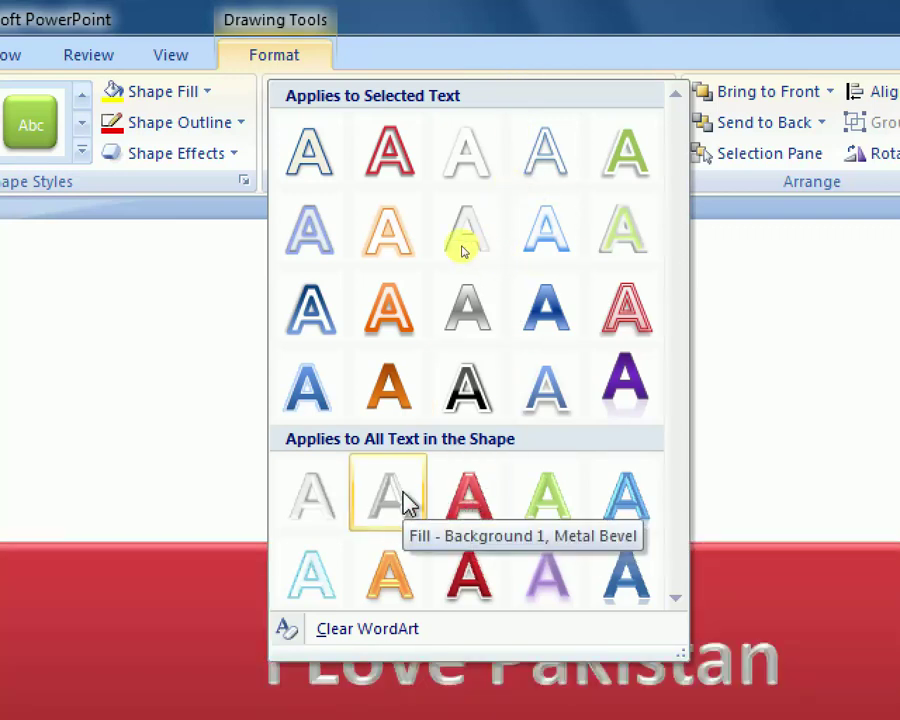
click(446, 502)
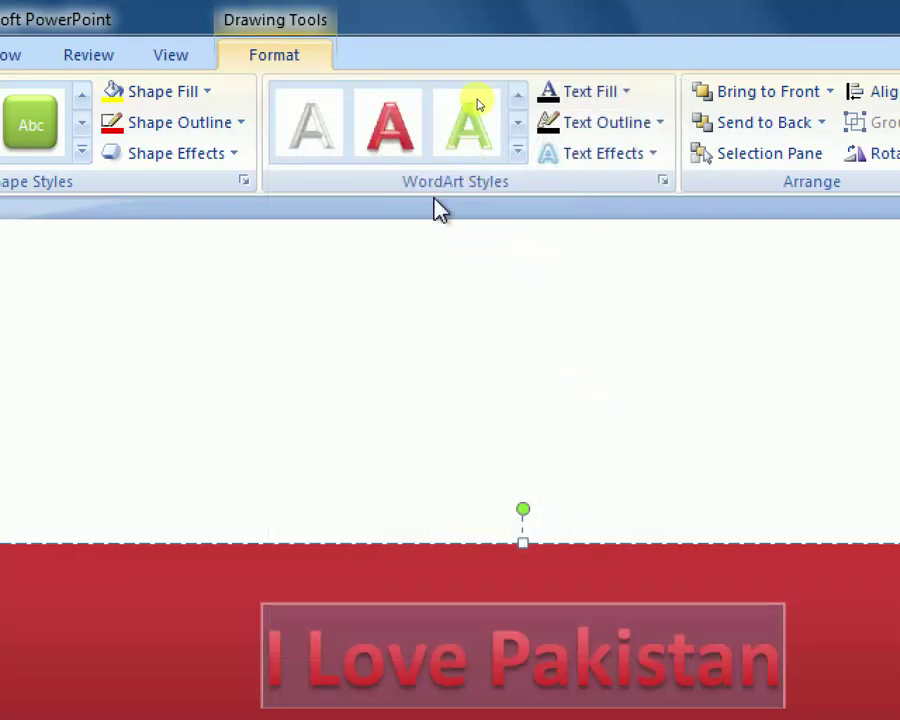
click(455, 375)
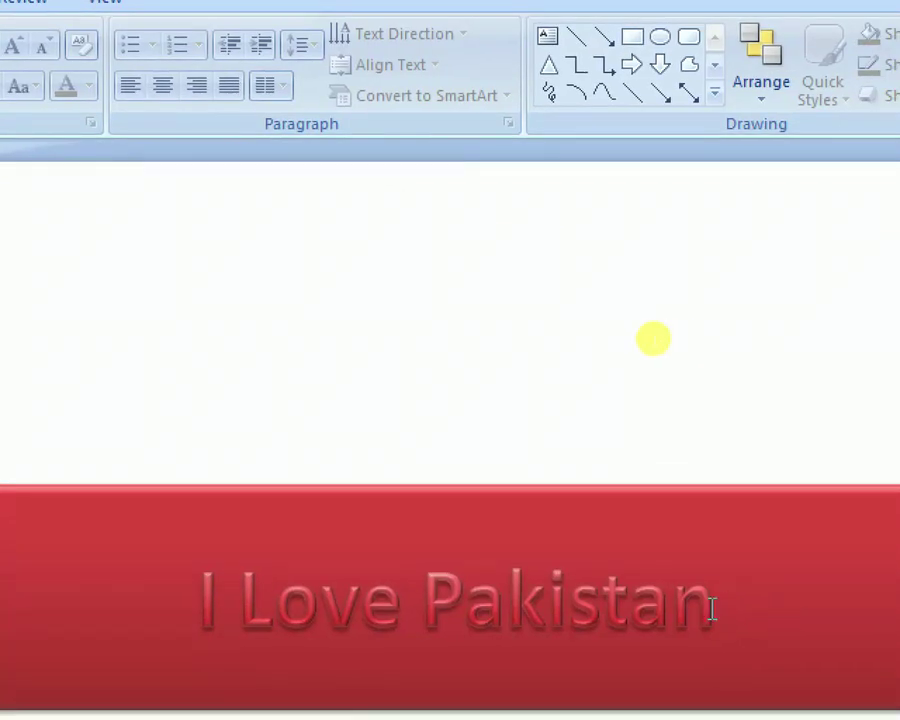
click(712, 610)
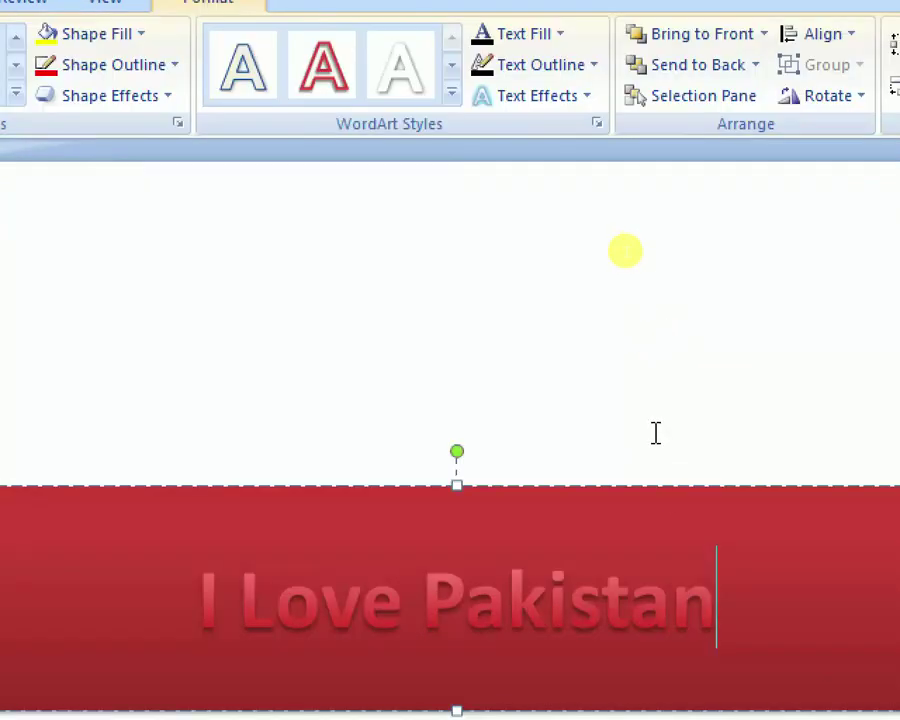
key(shift+Left)
key(shift+Left)
key(shift+Left)
key(shift+Left)
key(shift+Left)
key(shift+Left)
key(shift+Left)
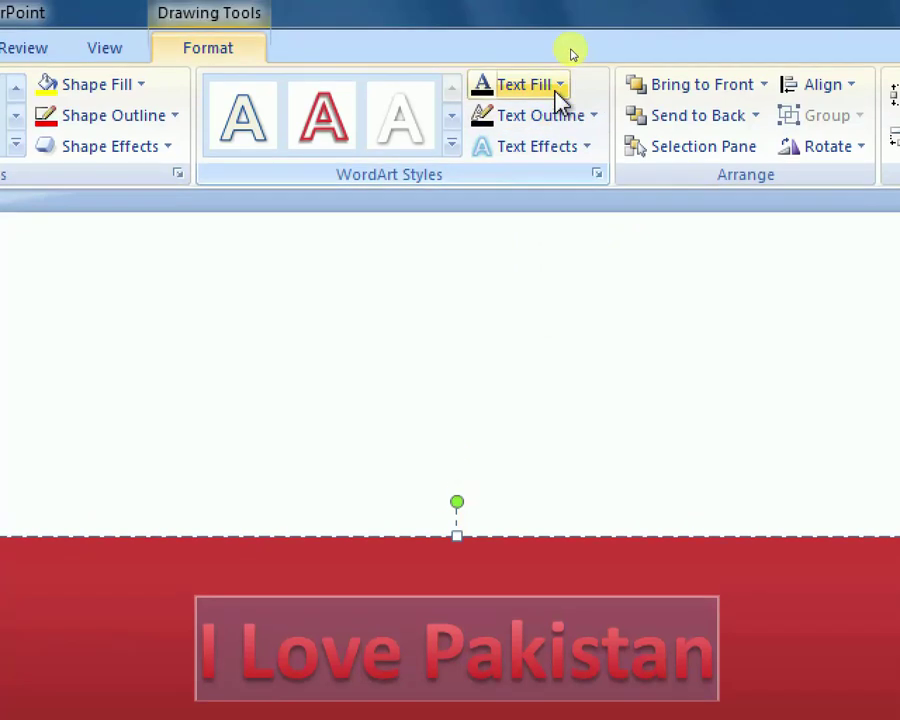
Set the 'I Love Pakistan' text fill to Tan, Background 2
click(559, 84)
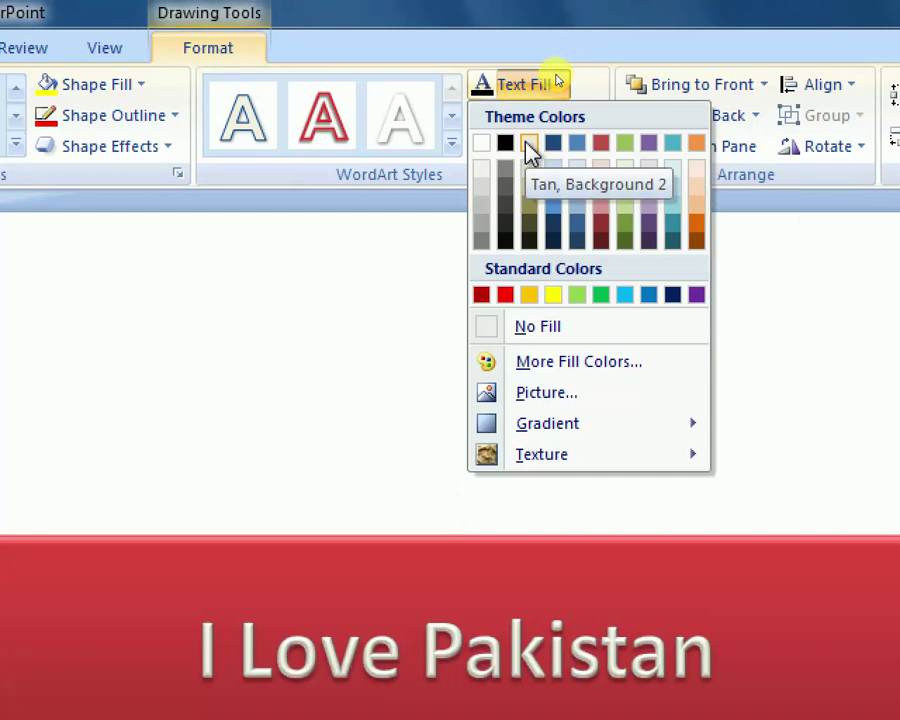
click(527, 145)
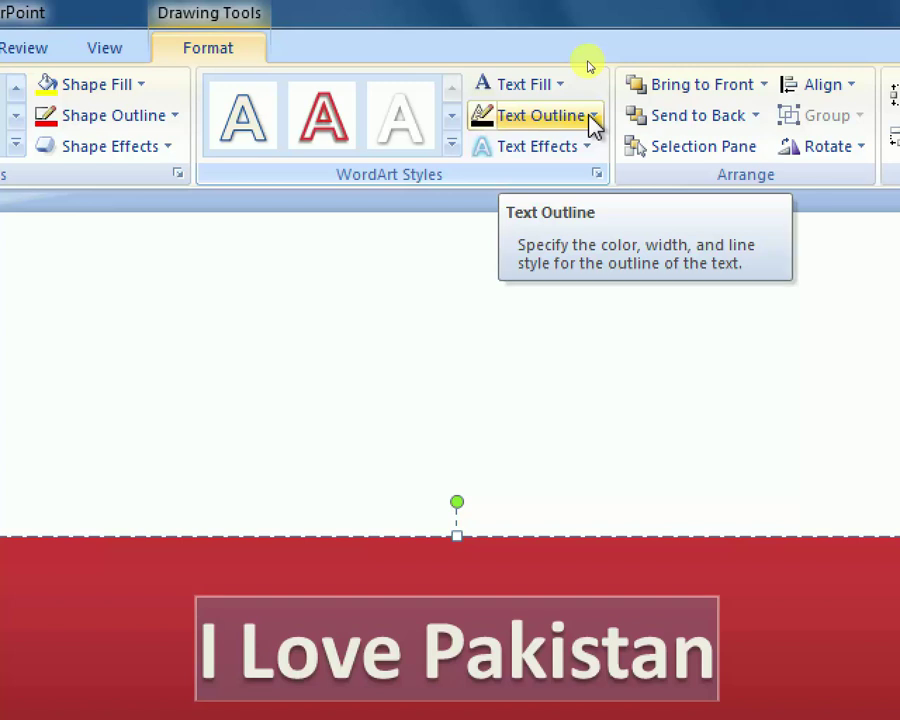
Give the 'I Love Pakistan' title lettering a yellow text outline from Standard Colors
click(594, 118)
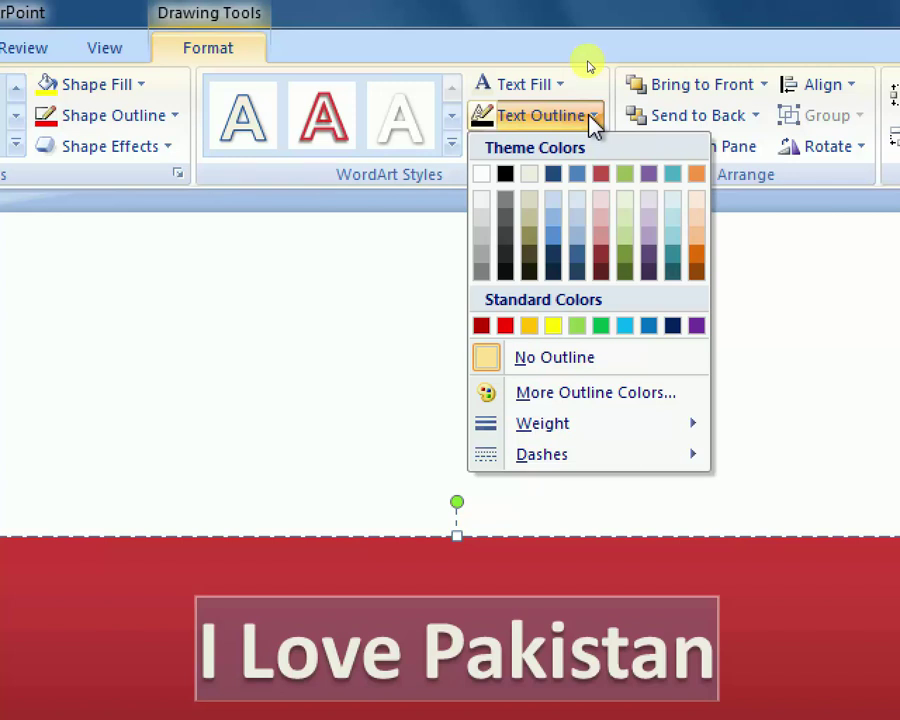
click(554, 324)
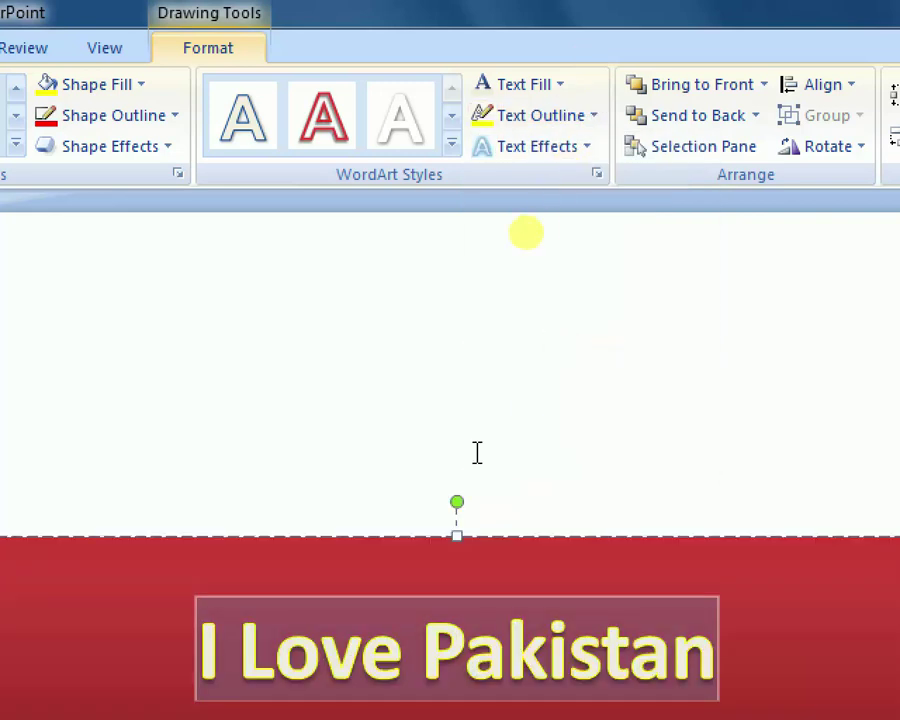
click(534, 208)
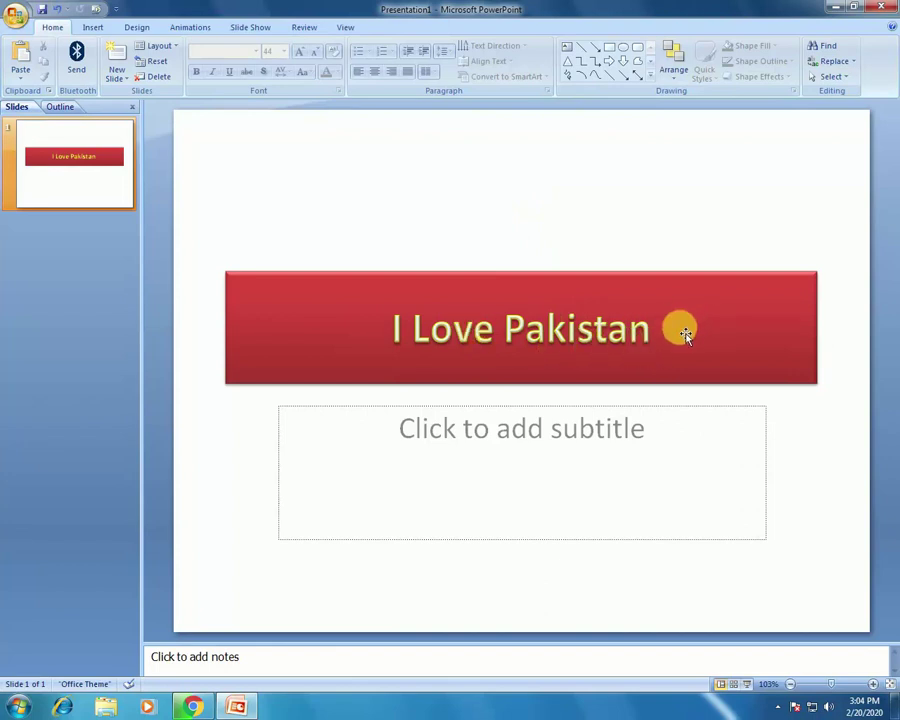
Select the 'I Love Pakistan' title text and bring up the Format Text Effects transform choices
click(650, 336)
key(shift+Left)
key(shift+Left)
key(shift+Left)
key(shift+Left)
key(shift+Left)
key(shift+Left)
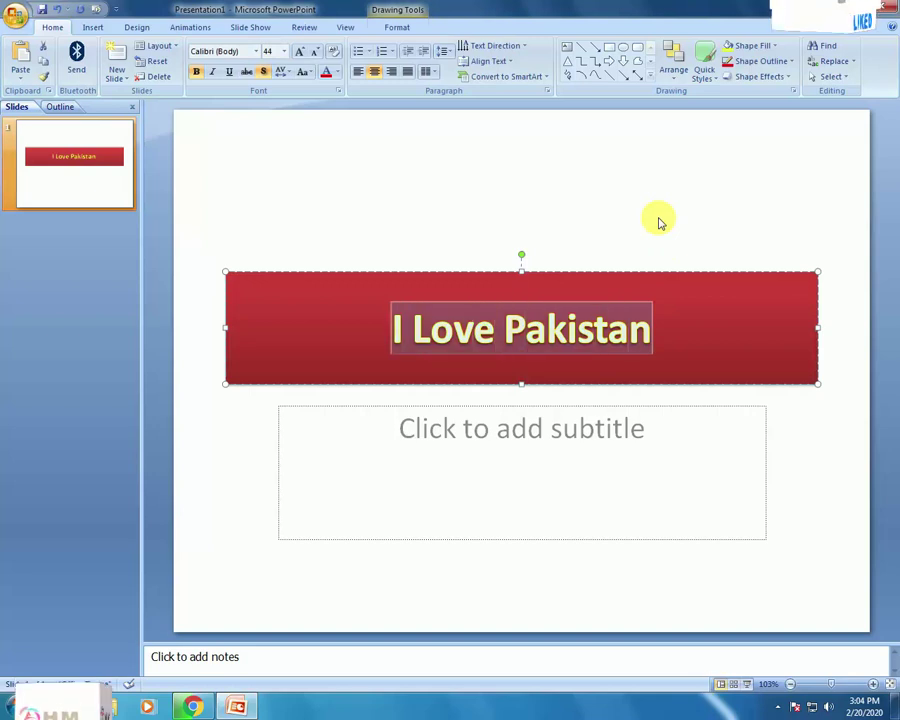
click(405, 27)
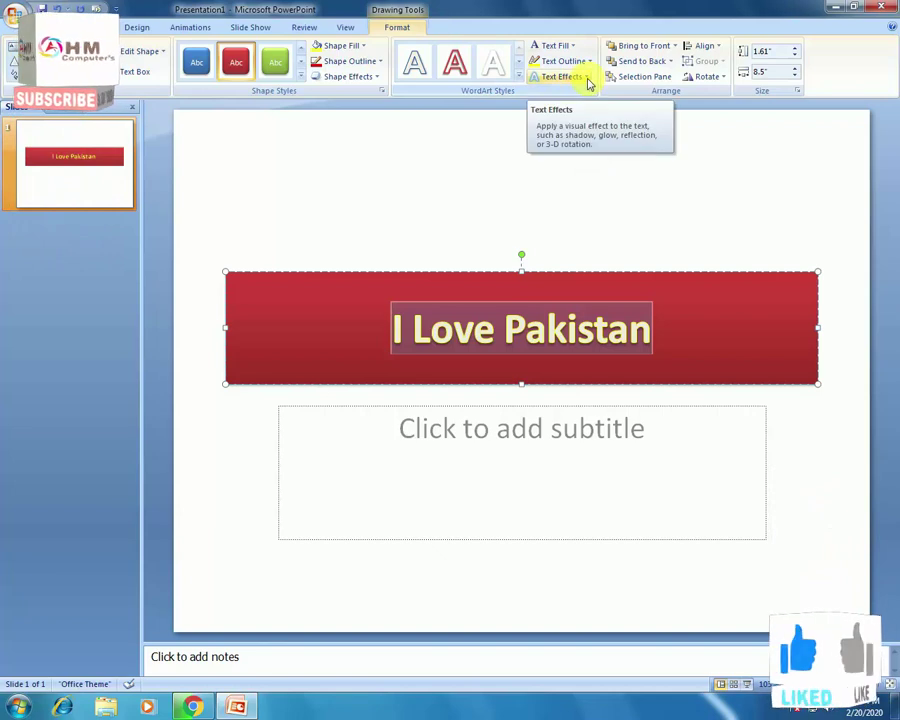
click(589, 84)
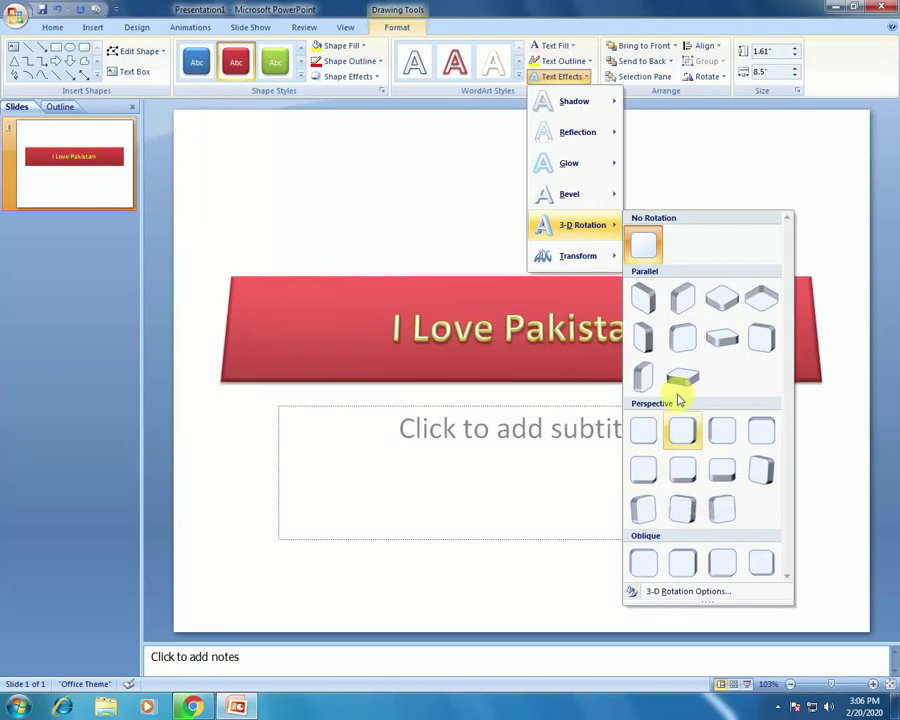
mouse_move(577, 256)
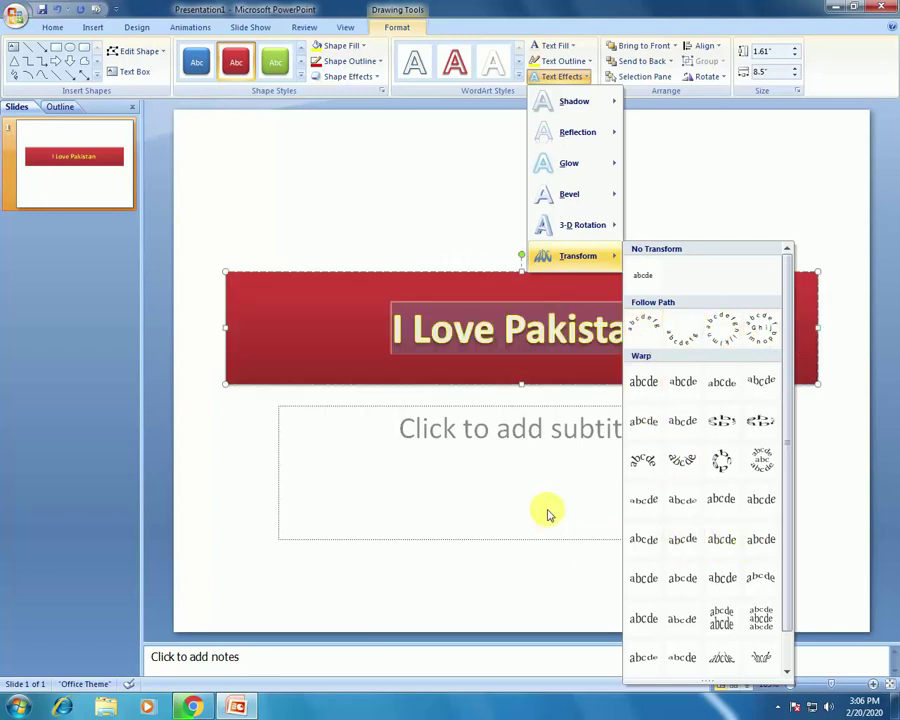
Type 'Allama is National Poet' in the subtitle placeholder, then insert 'a' after 'is'
click(671, 172)
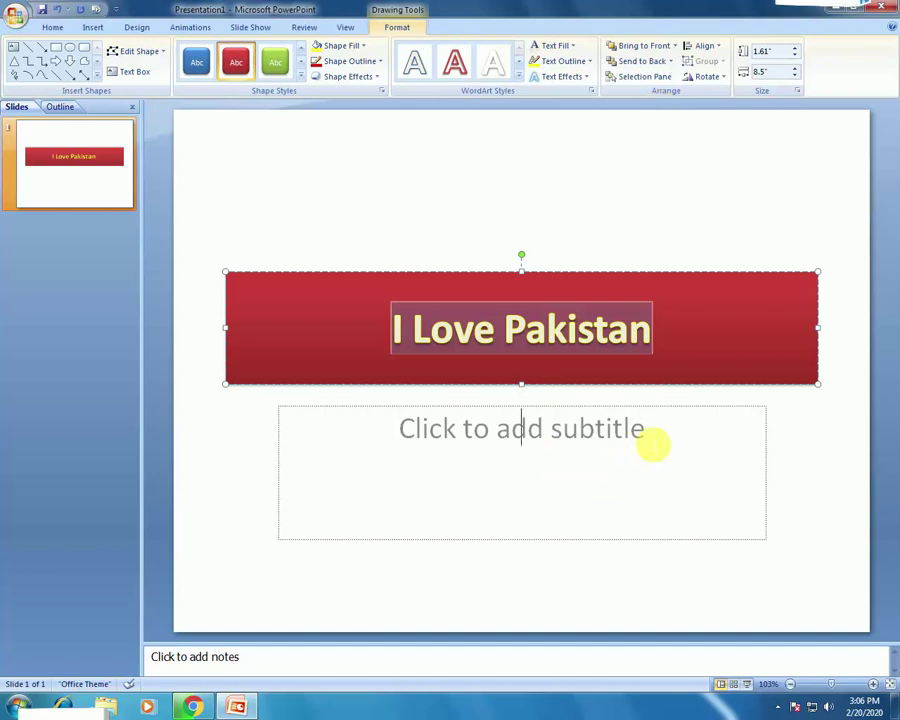
click(652, 443)
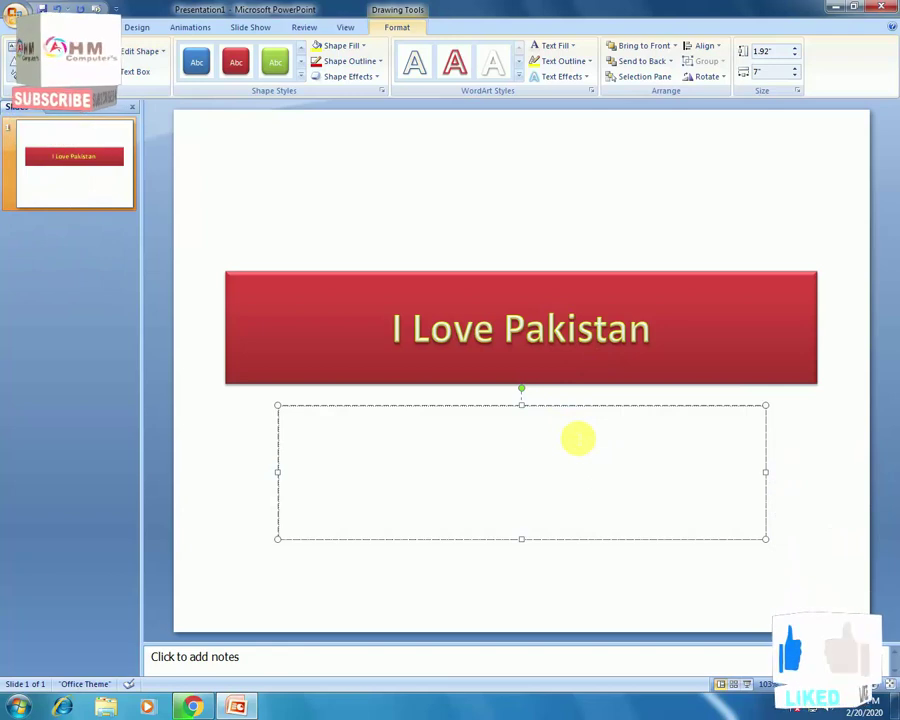
text(Allama is )
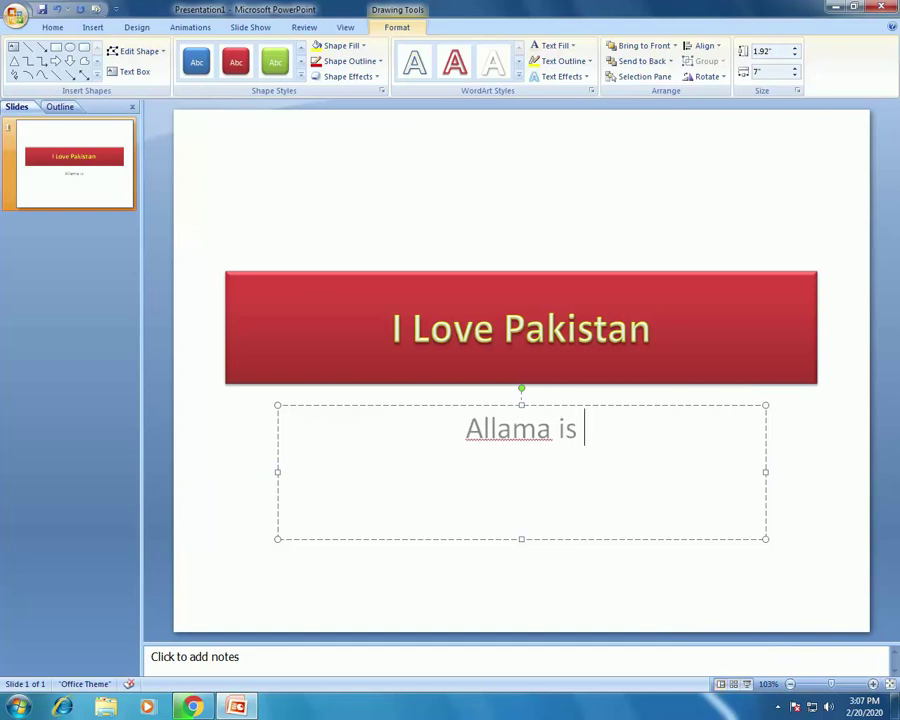
text(Na)
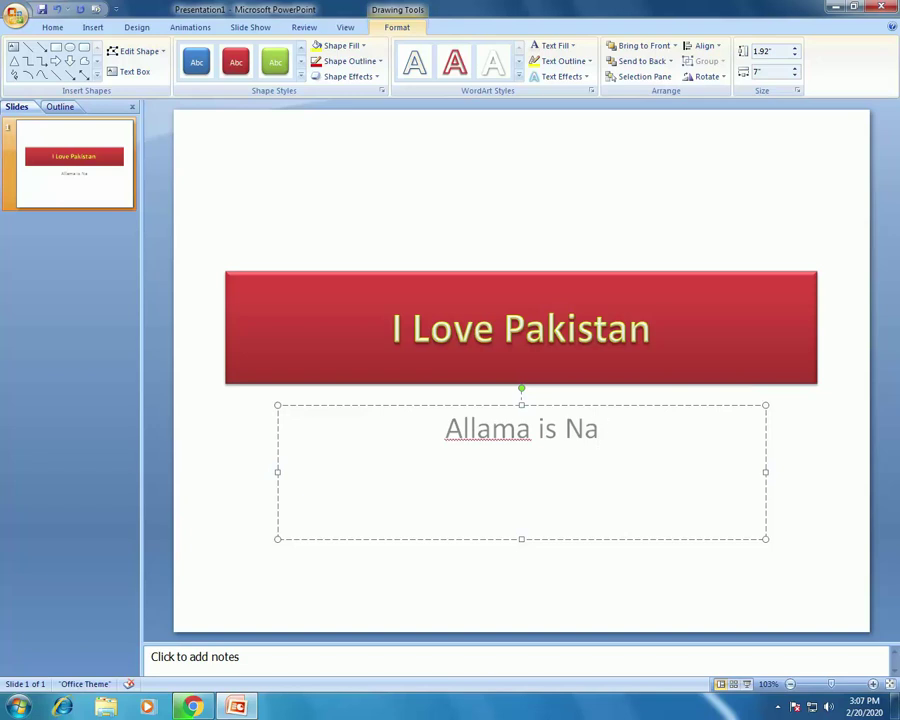
text(tional)
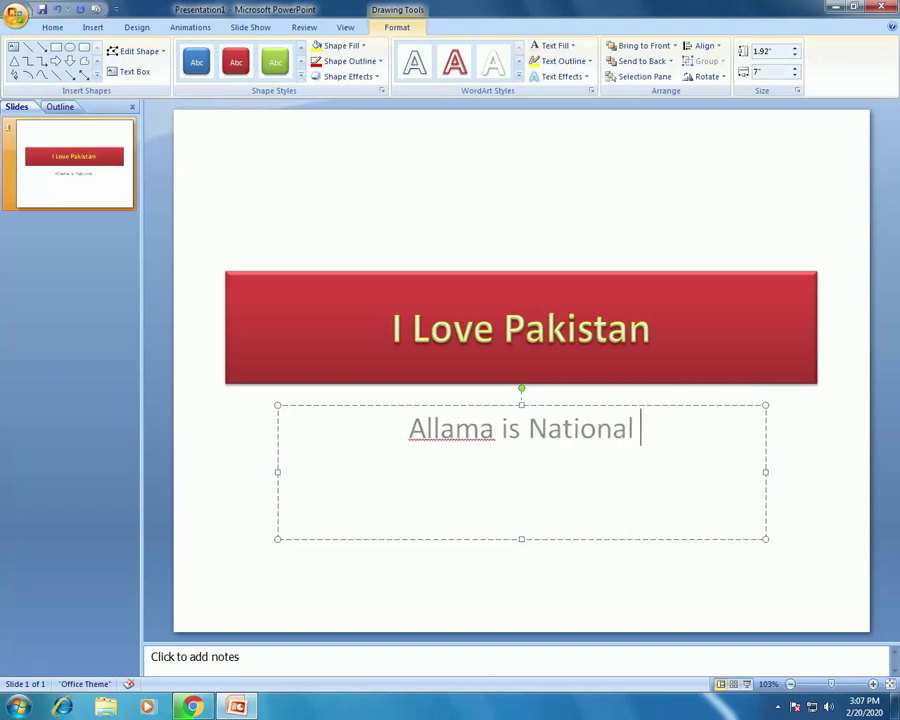
text( Poet)
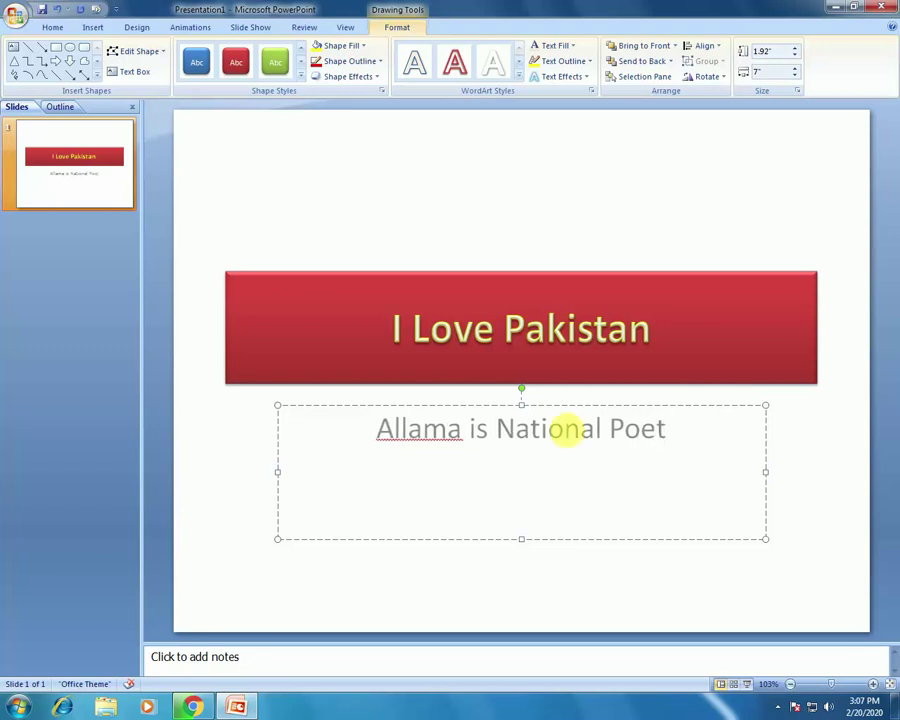
click(490, 441)
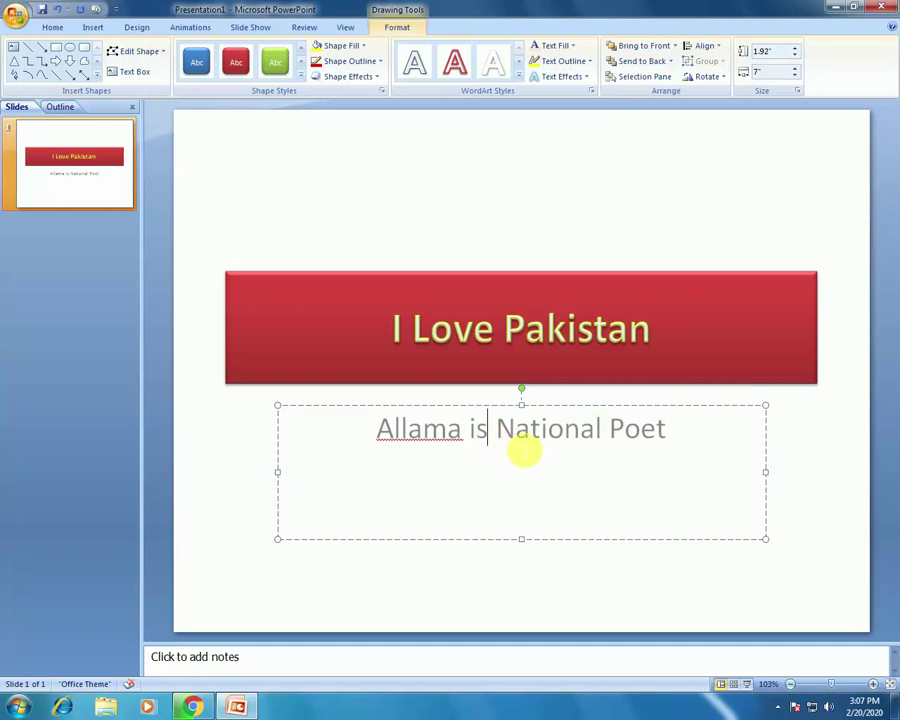
text(a)
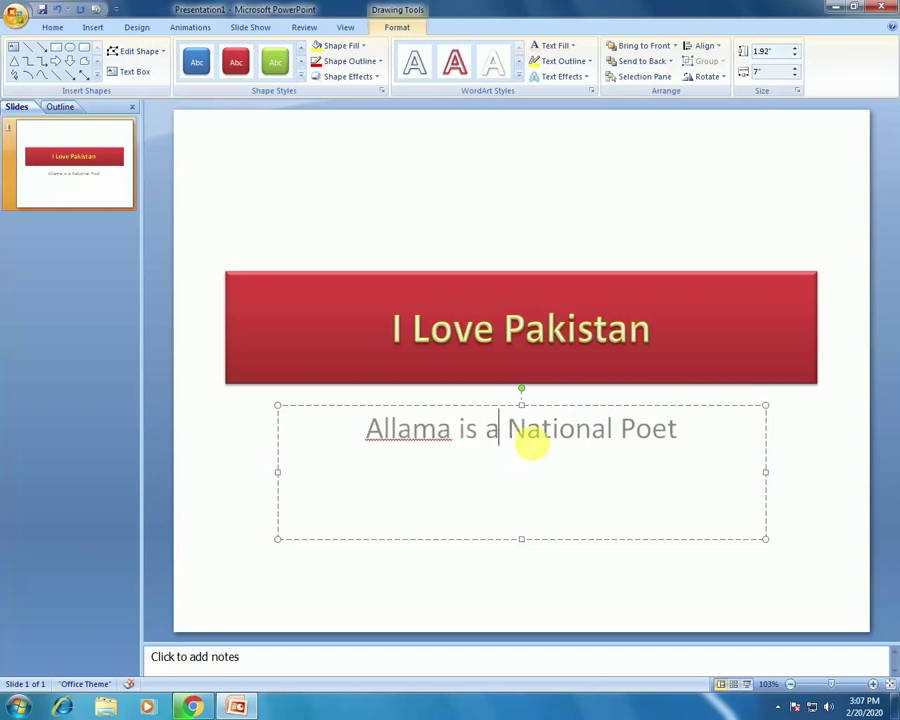
Apply the red shape style and a WordArt text style to the subtitle, shrinking it to 0.75" high
click(301, 77)
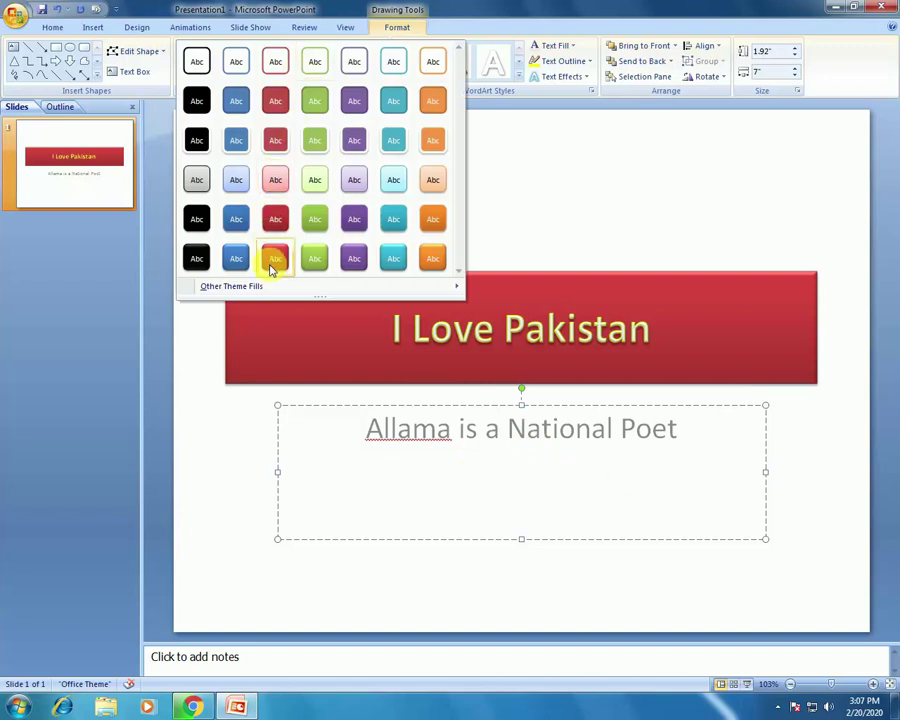
click(275, 258)
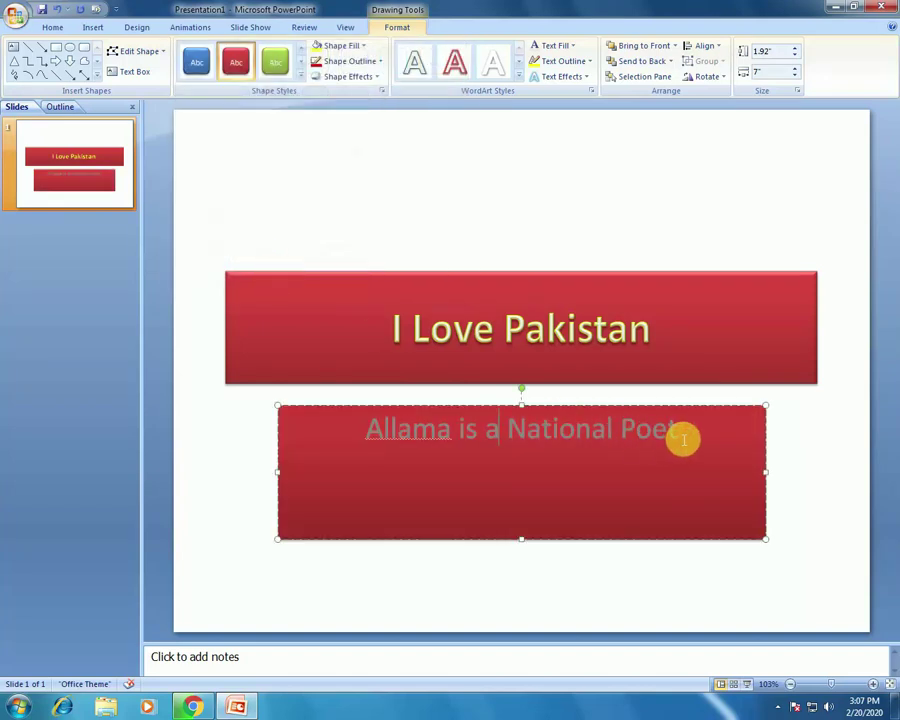
drag(687, 441, 355, 437)
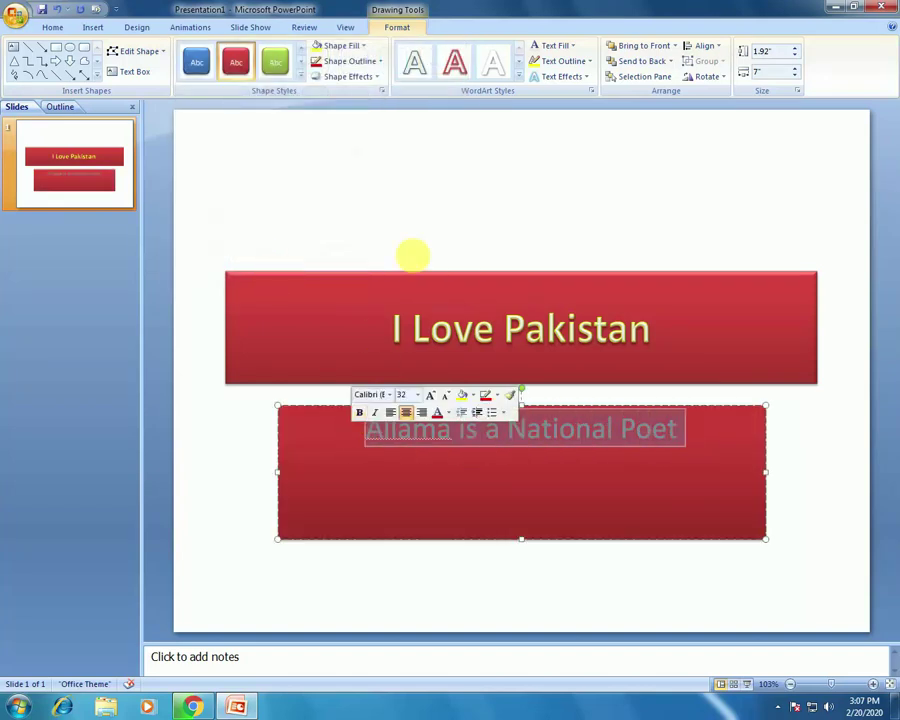
click(519, 72)
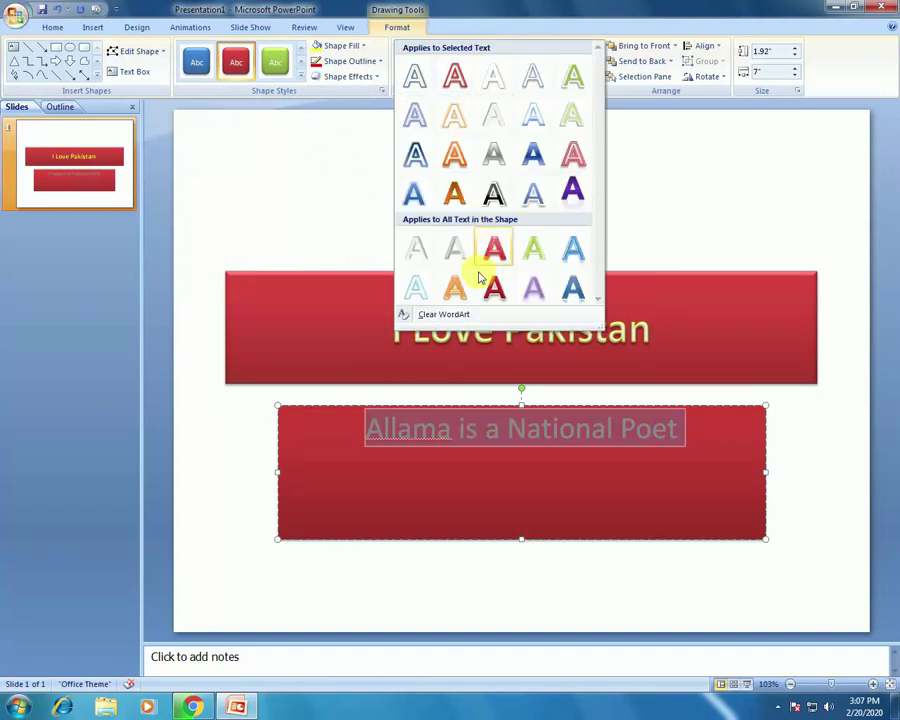
click(458, 248)
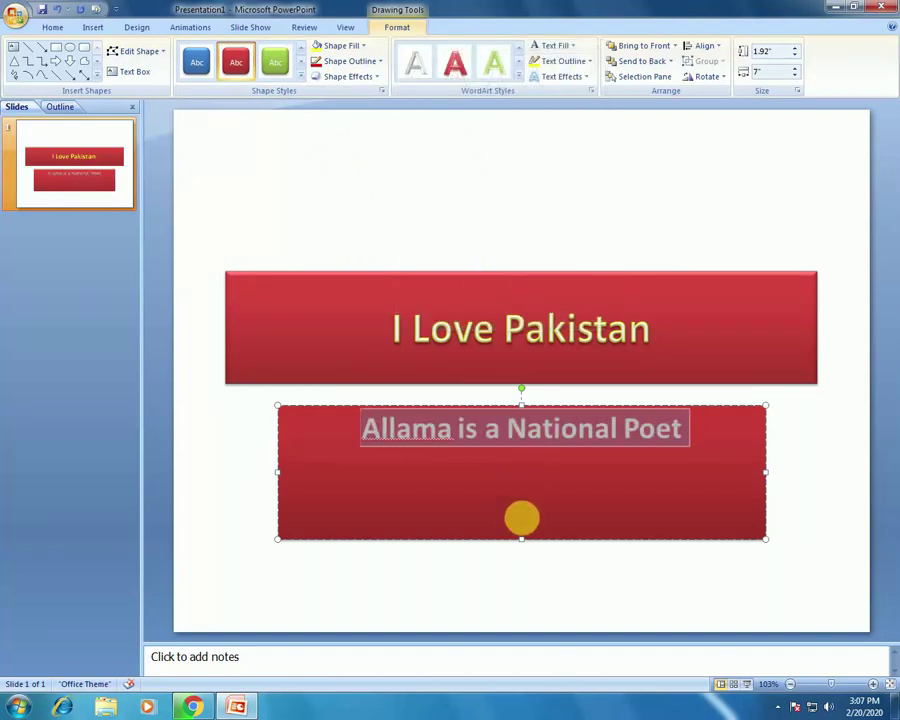
click(526, 541)
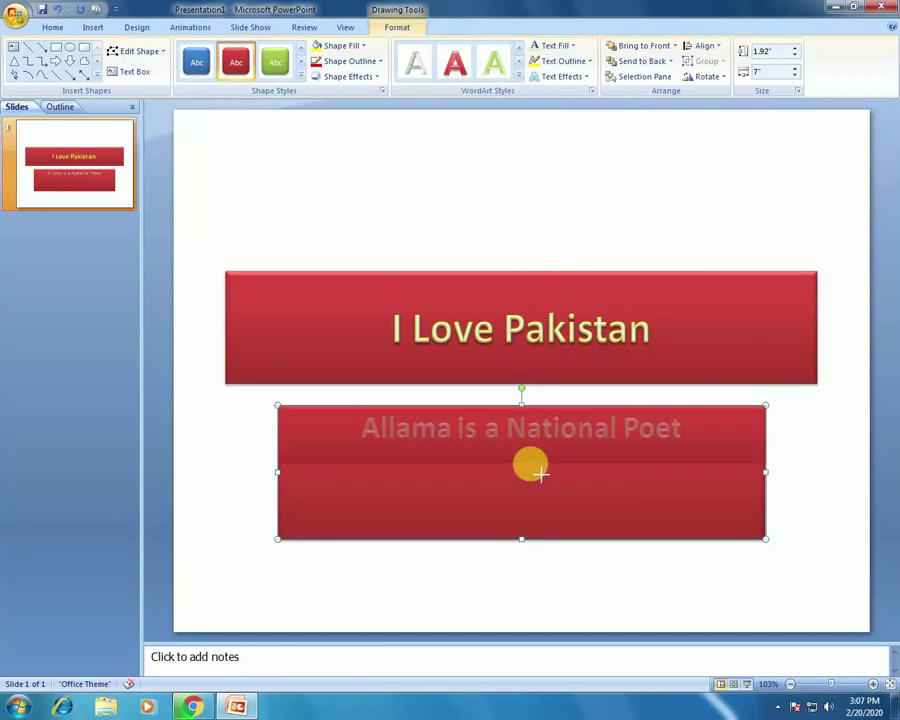
drag(541, 470, 536, 458)
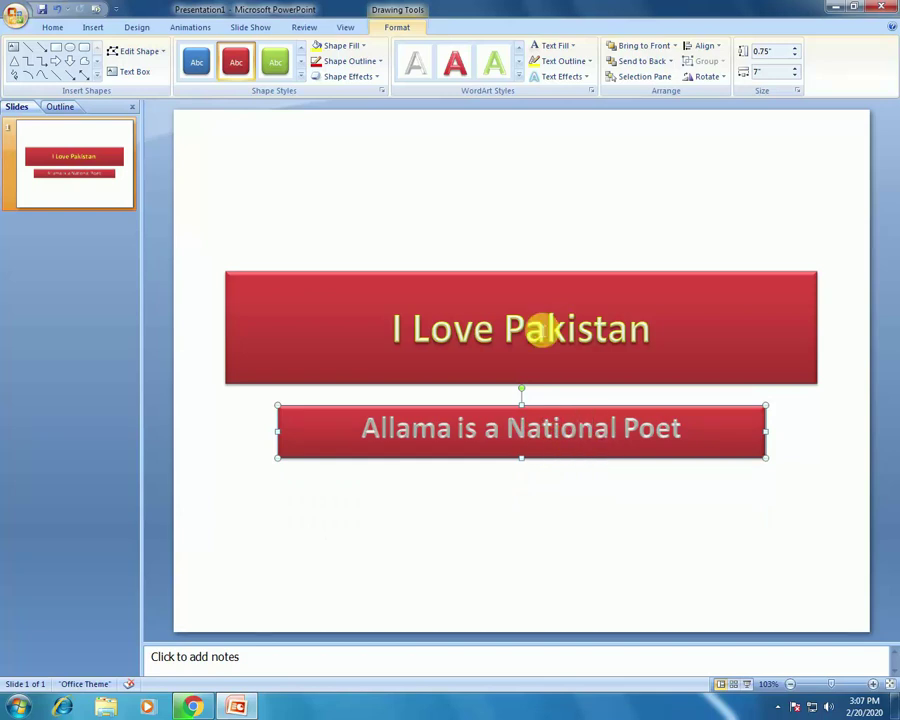
Fill the subtitle bar with Tan, Background 2, Darker 10%, then select its text
click(369, 50)
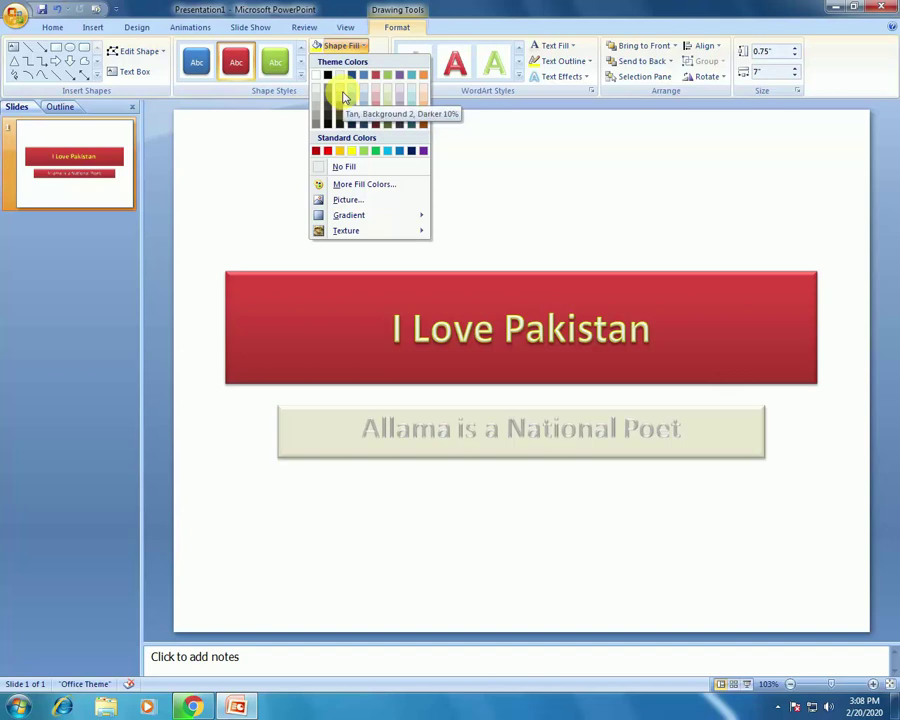
click(343, 96)
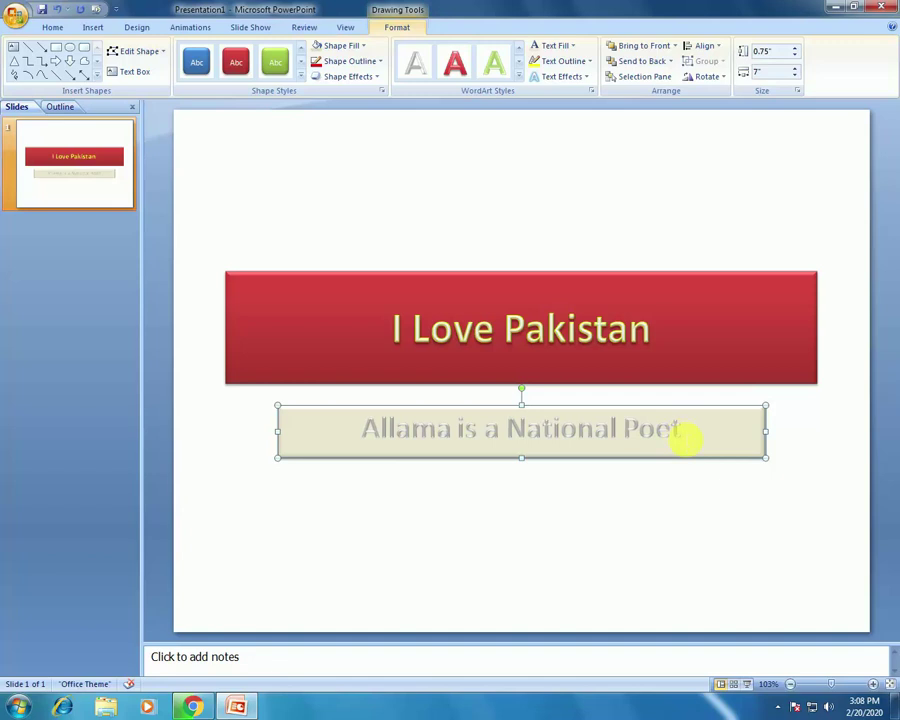
click(685, 434)
key(shift+Left)
key(ctrl+shift+Left)
key(ctrl+shift+Left)
key(ctrl+shift+Left)
key(ctrl+shift+Left)
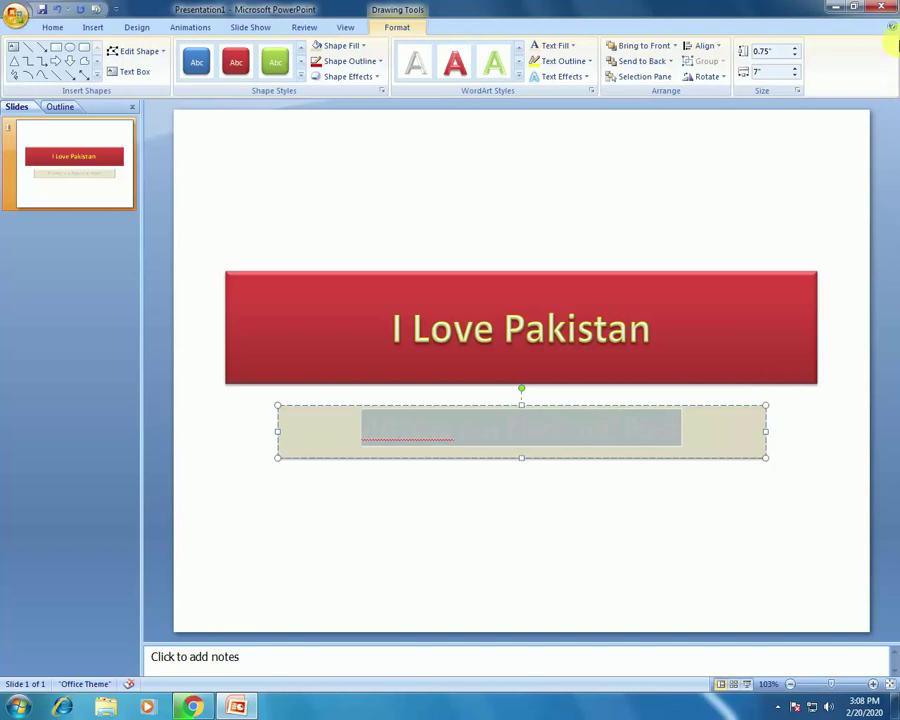
Color the 'Allama is a National Poet' lettering green, then reselect the subtitle box
click(566, 61)
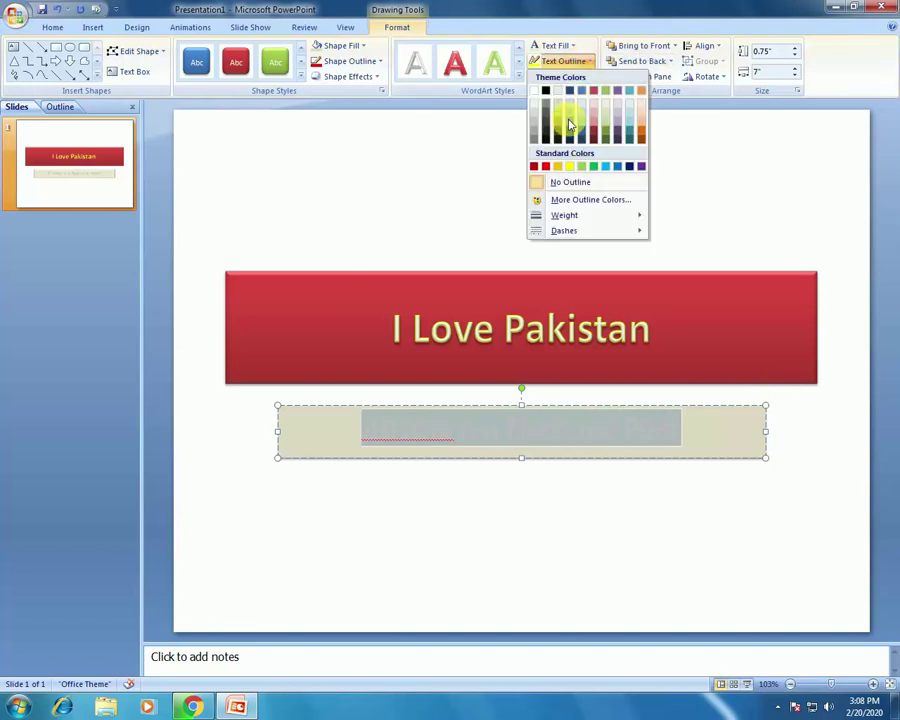
click(598, 182)
click(655, 542)
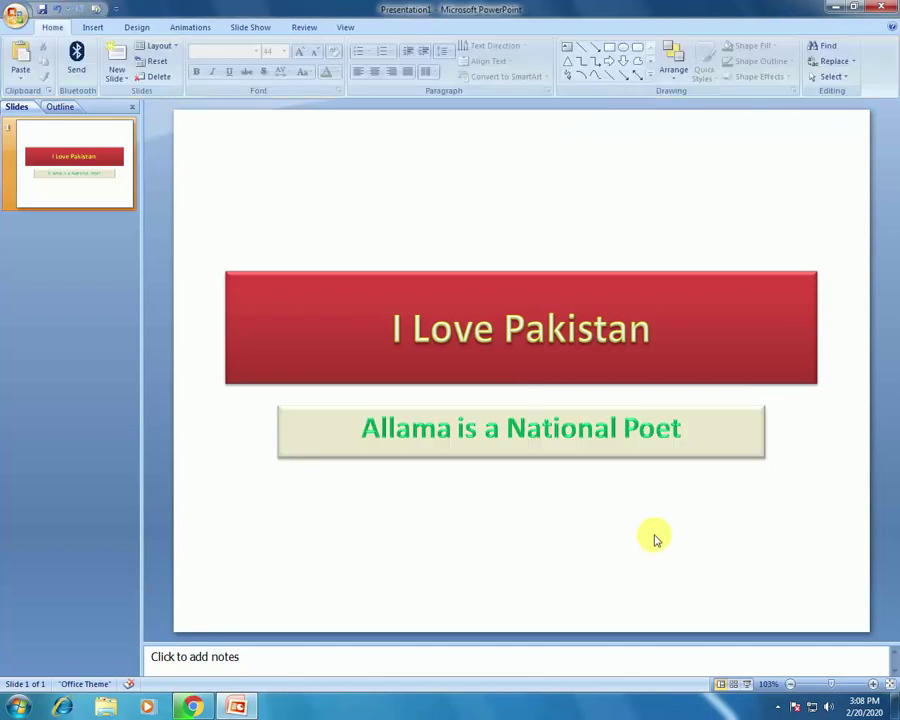
click(703, 438)
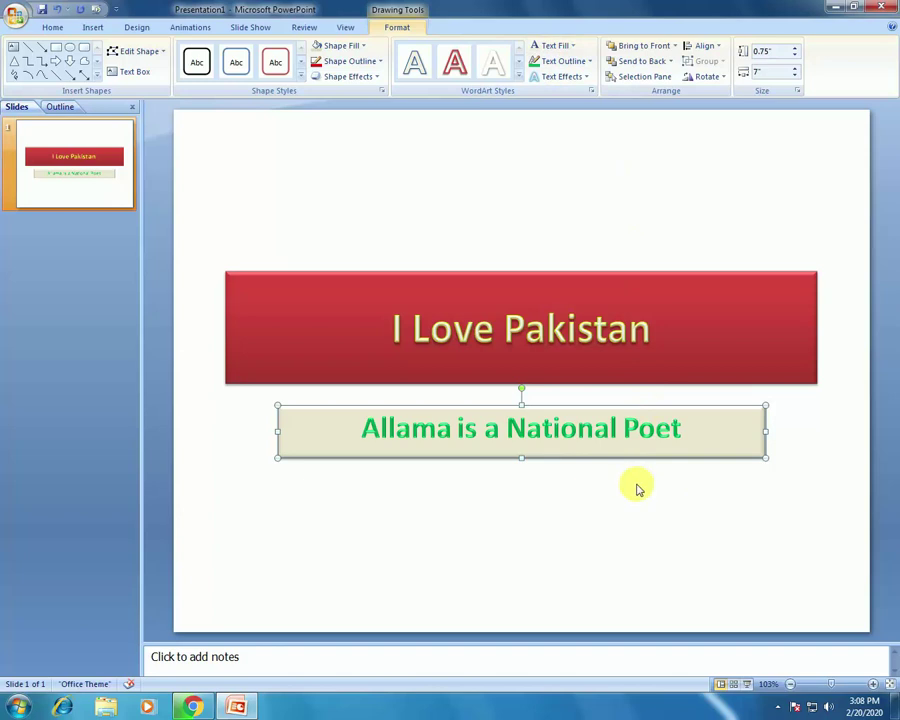
Move the tan subtitle bar up onto the red title bar and send it to back
drag(568, 448, 568, 400)
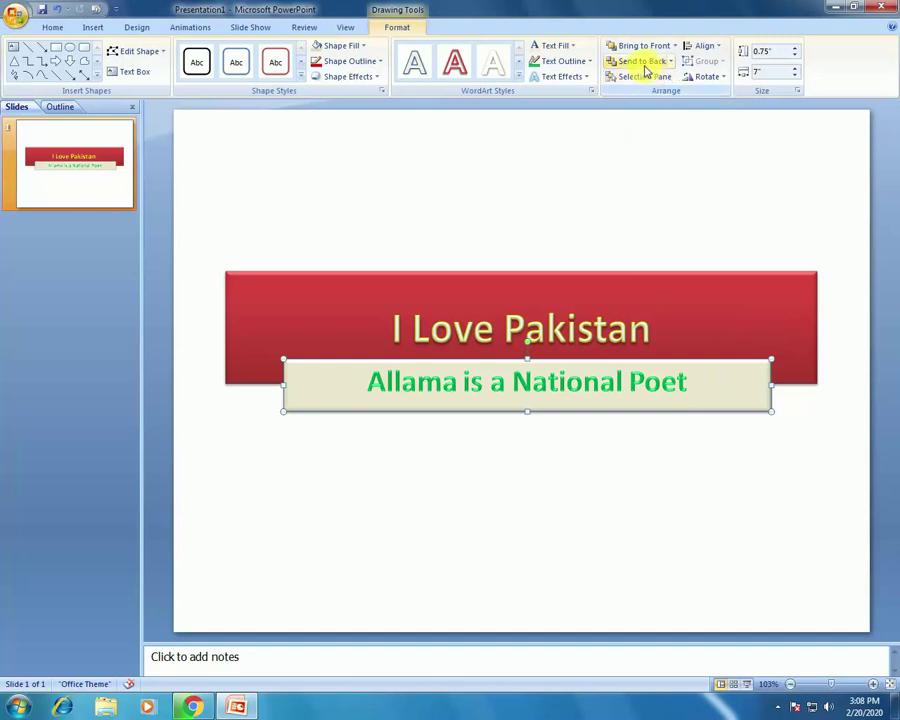
click(645, 61)
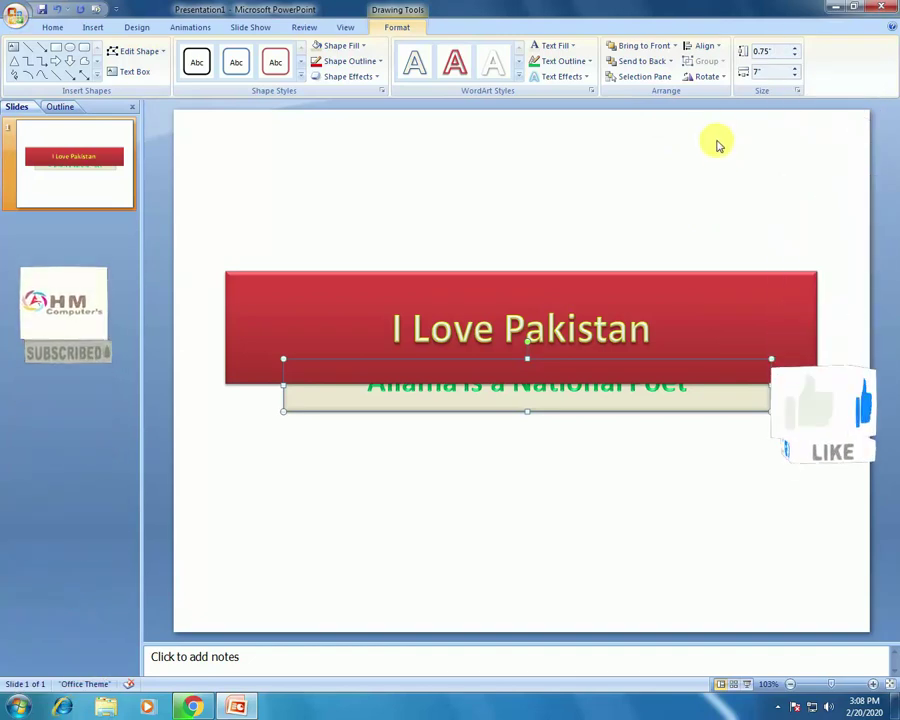
click(720, 50)
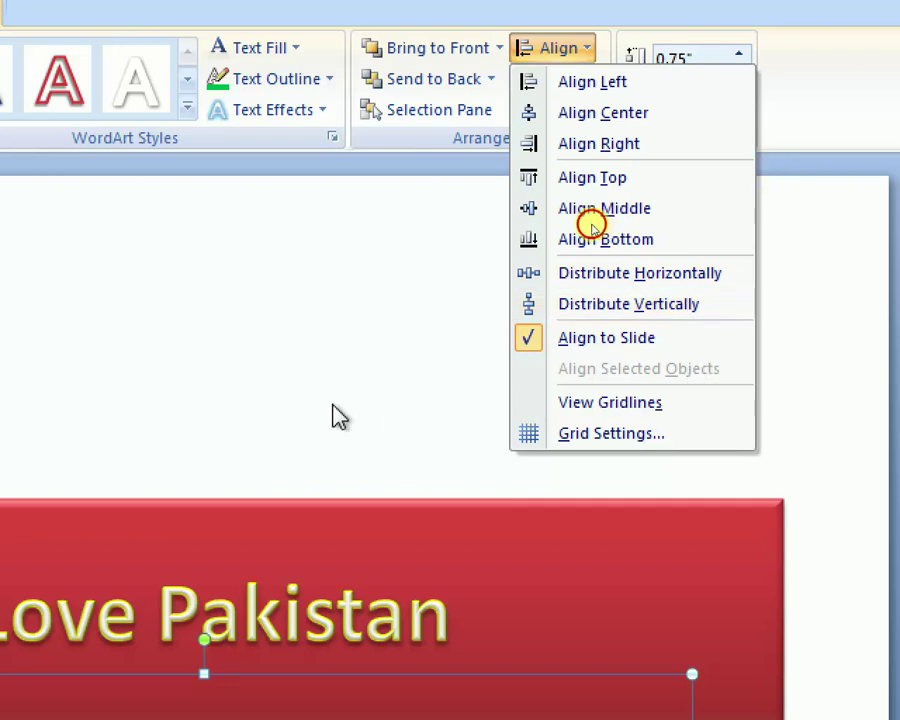
click(591, 224)
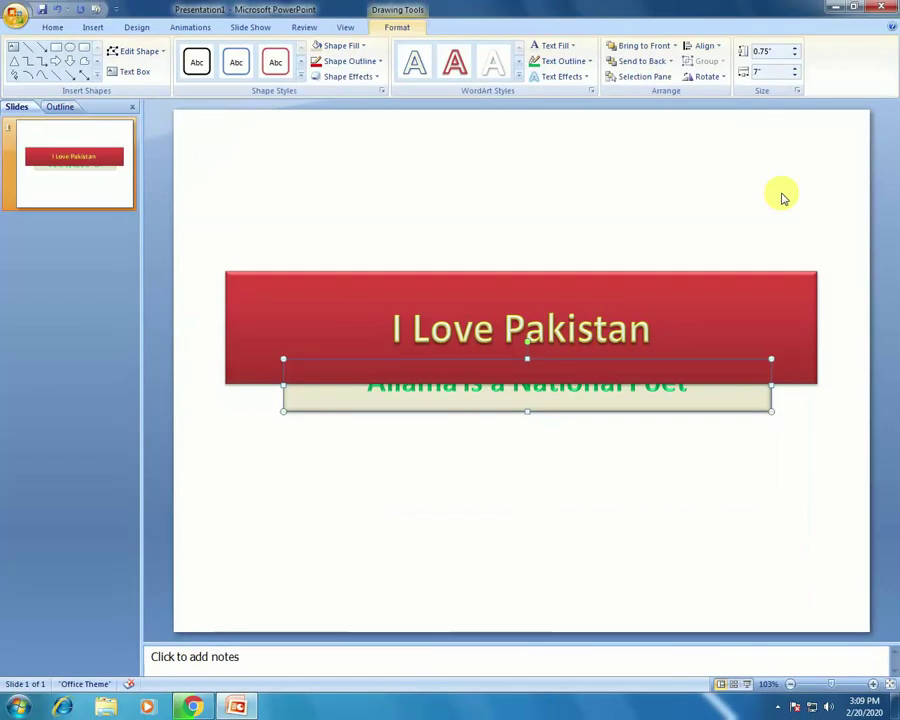
click(456, 551)
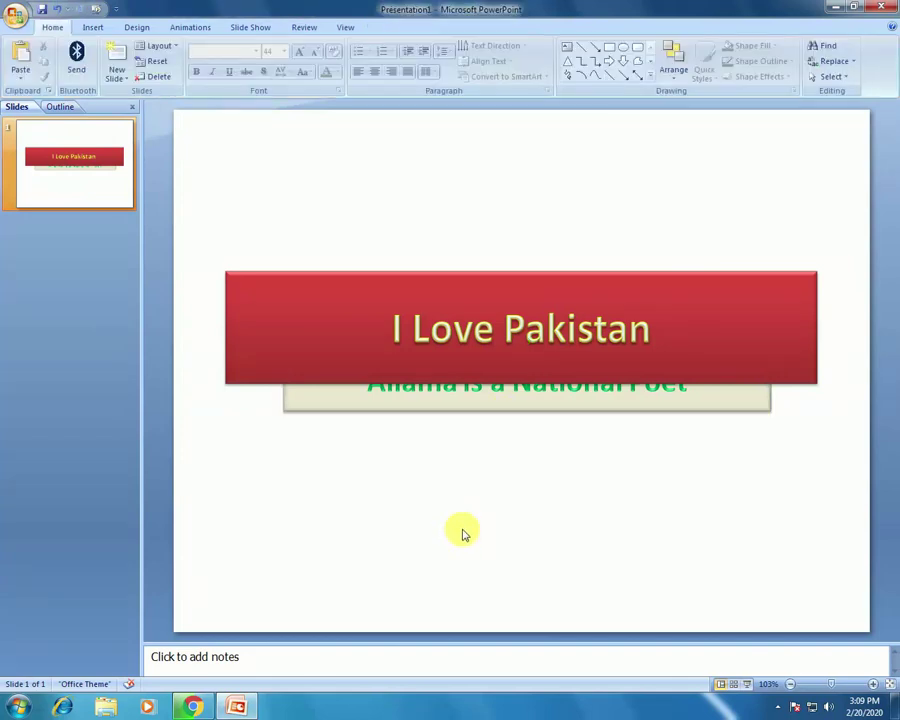